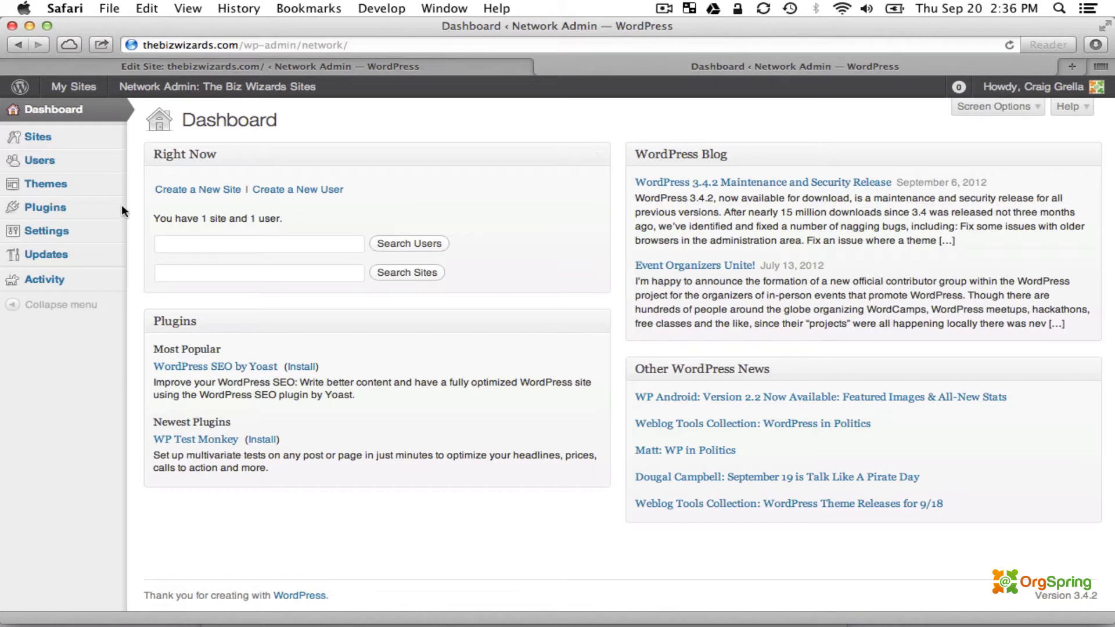
Upload thesis-bp-child_0.4.1.zip as a new network theme and install it.
{"action": "mouse_move", "coordinate": [39, 192]}
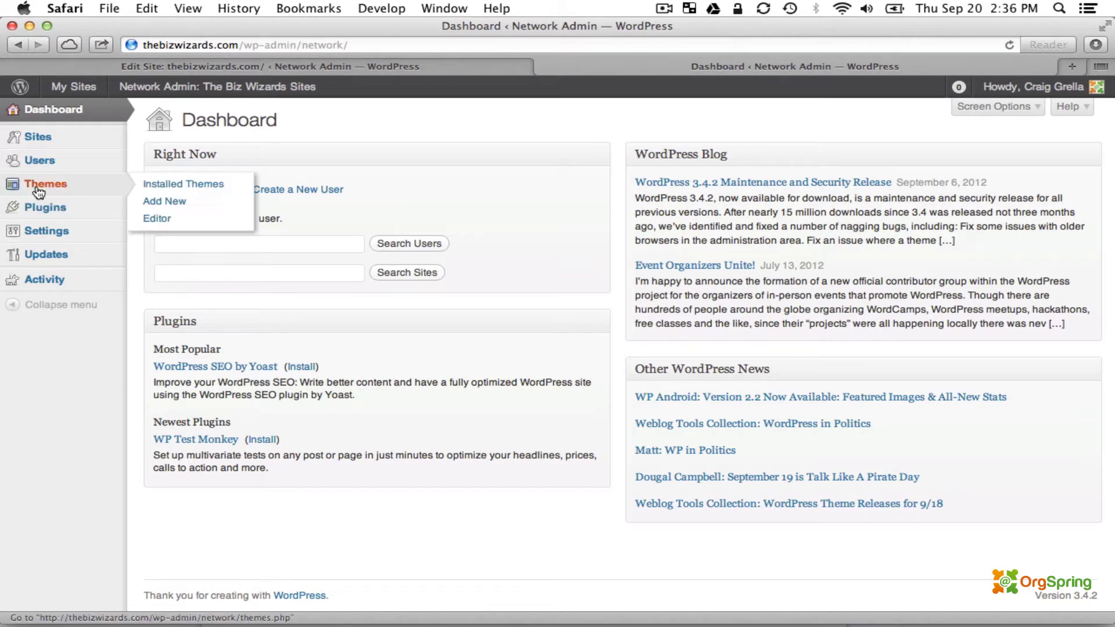
{"action": "left_click", "coordinate": [167, 186]}
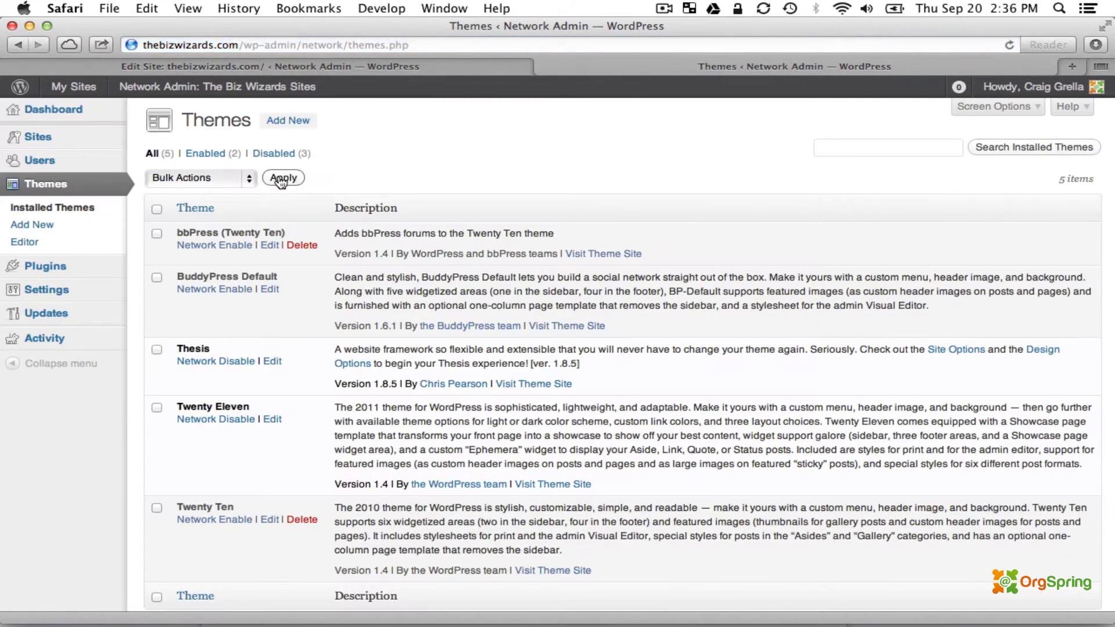
{"action": "left_click", "coordinate": [289, 120]}
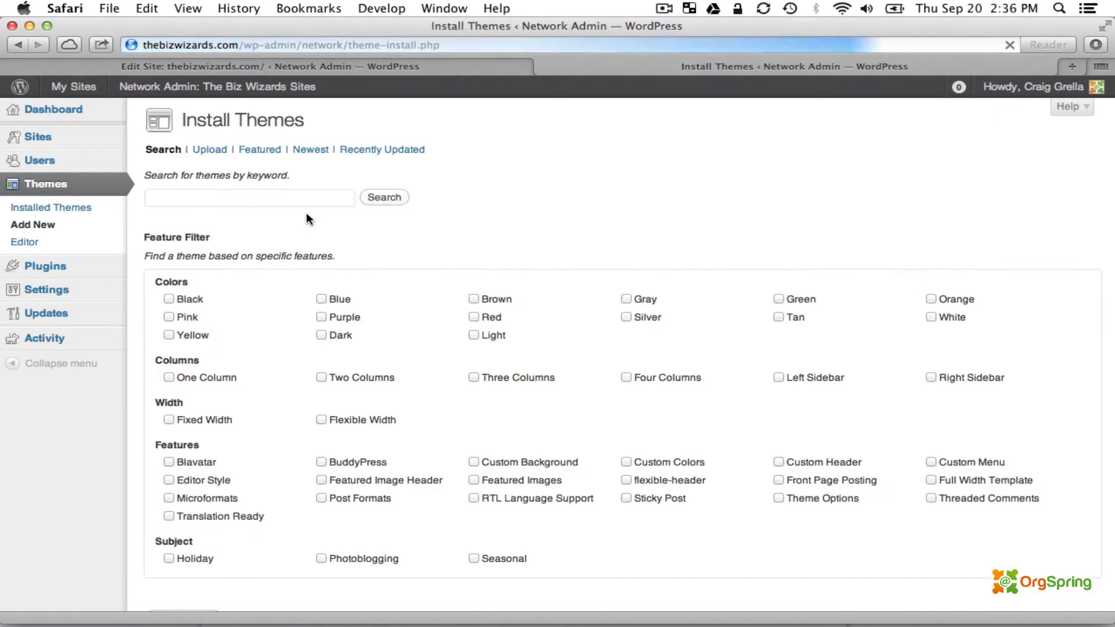
{"action": "left_click", "coordinate": [210, 152]}
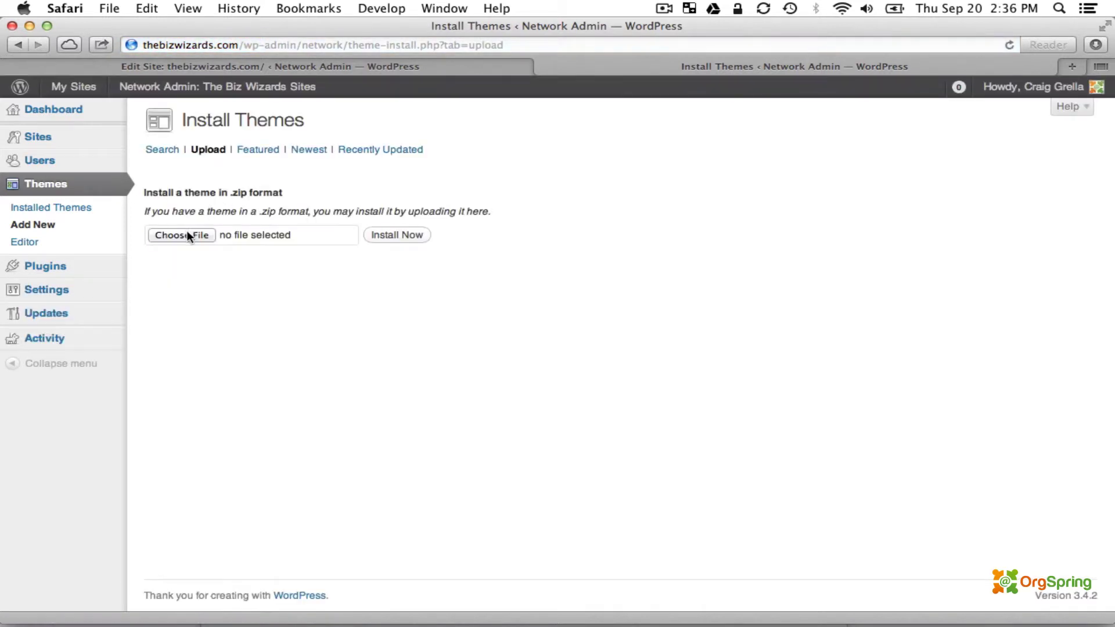
{"action": "left_click", "coordinate": [186, 232]}
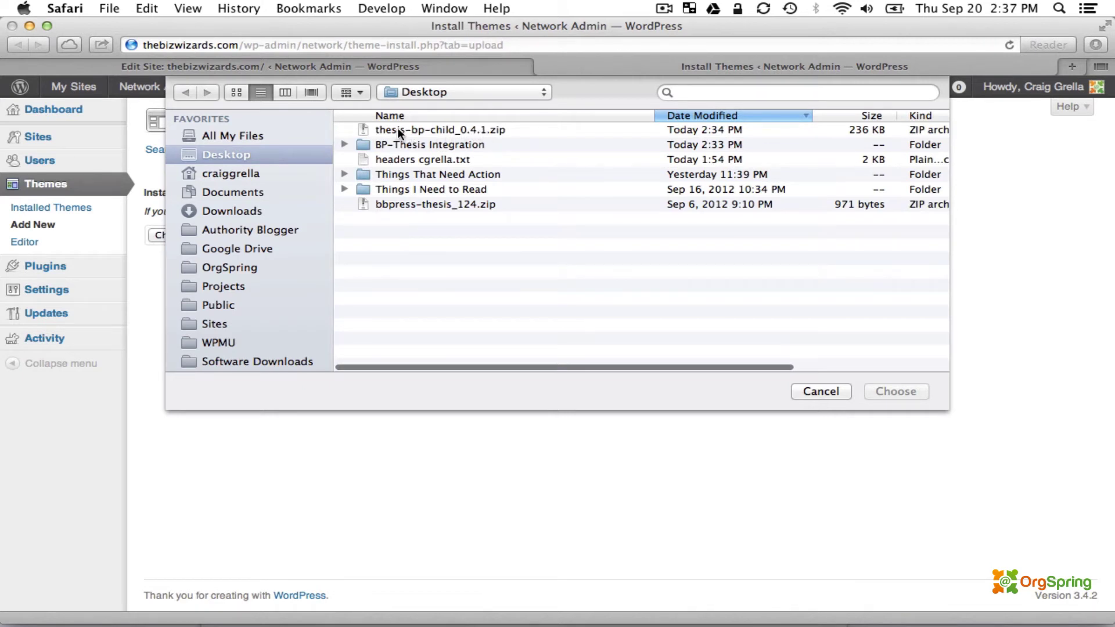
{"action": "double_click", "coordinate": [439, 130]}
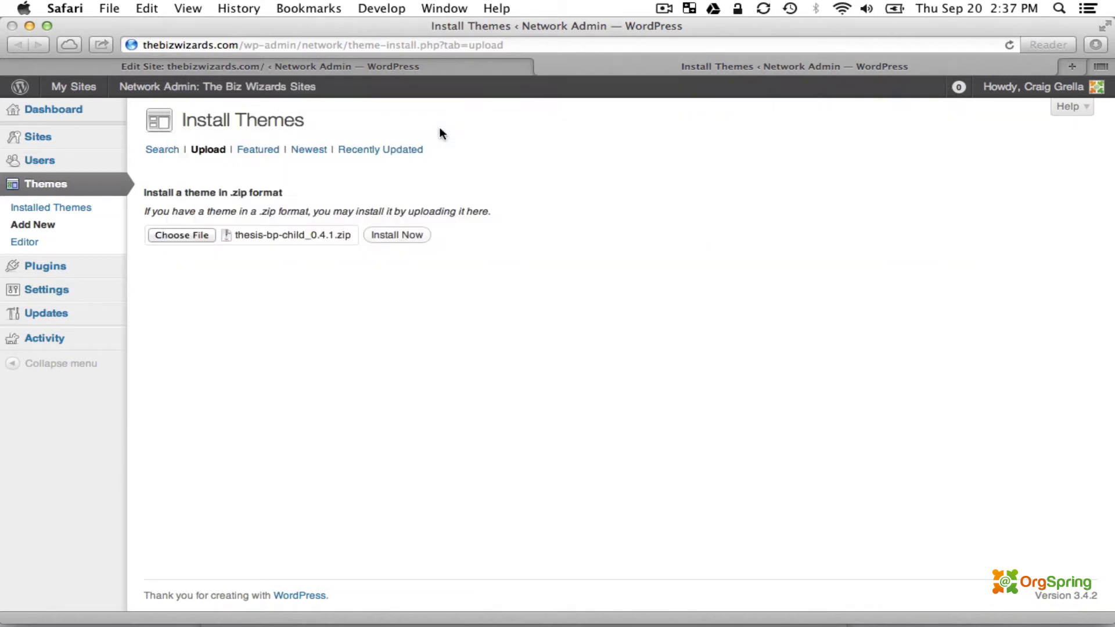
{"action": "left_click", "coordinate": [383, 233]}
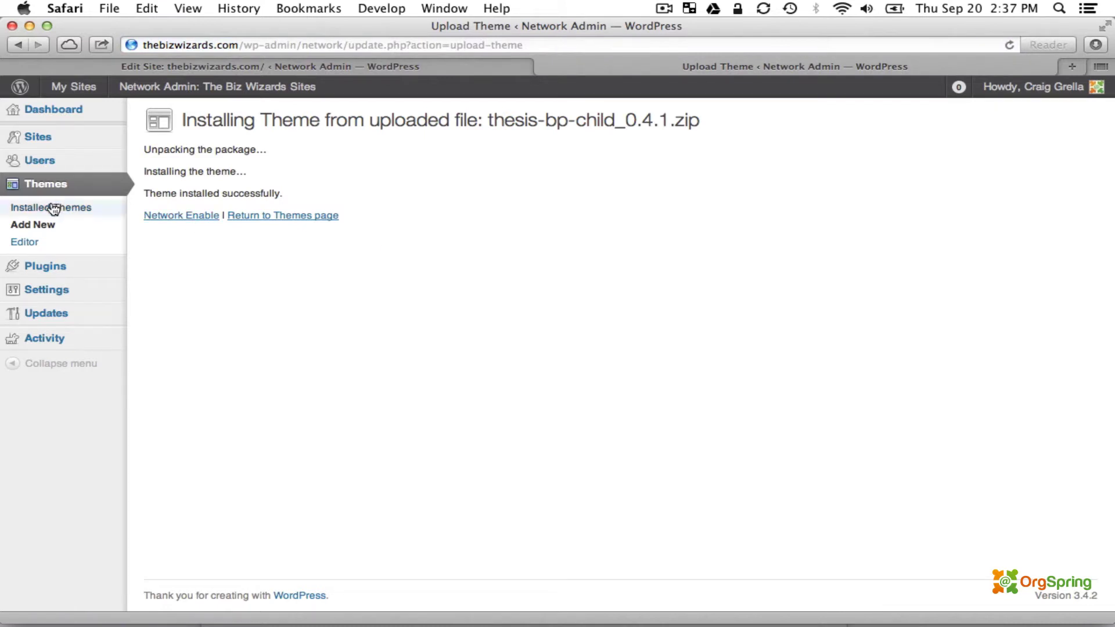
Check the Broken themes filter for the child theme's missing-parent error, then list All (5) themes.
{"action": "left_click", "coordinate": [82, 207]}
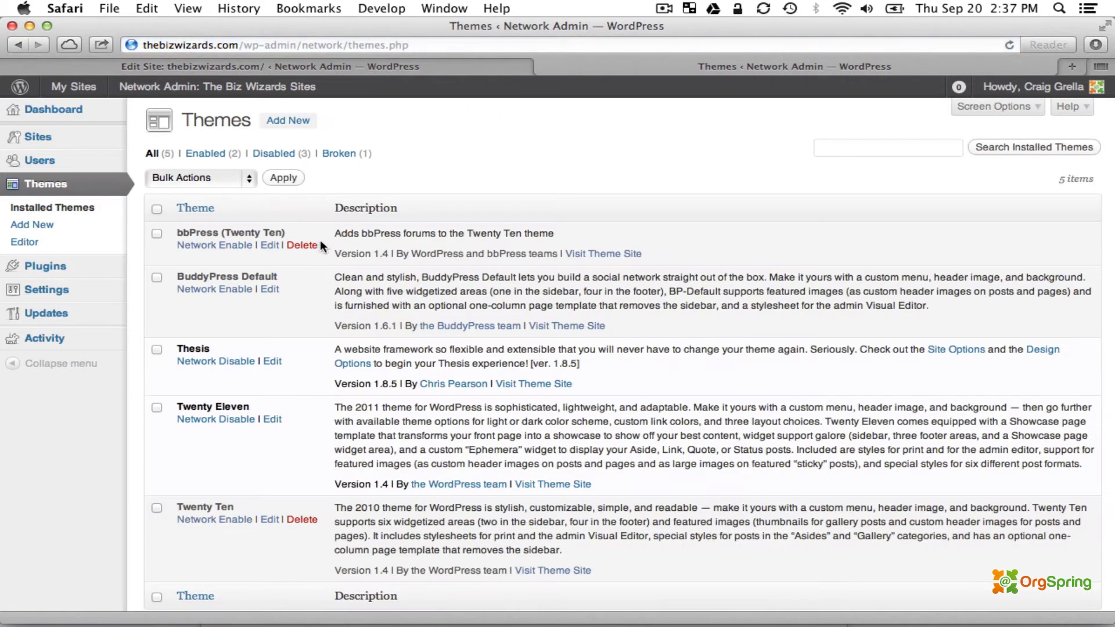
{"action": "scroll", "coordinate": [312, 260], "scroll_direction": "down", "scroll_amount": 3}
{"action": "scroll", "coordinate": [312, 260], "scroll_direction": "up", "scroll_amount": 3}
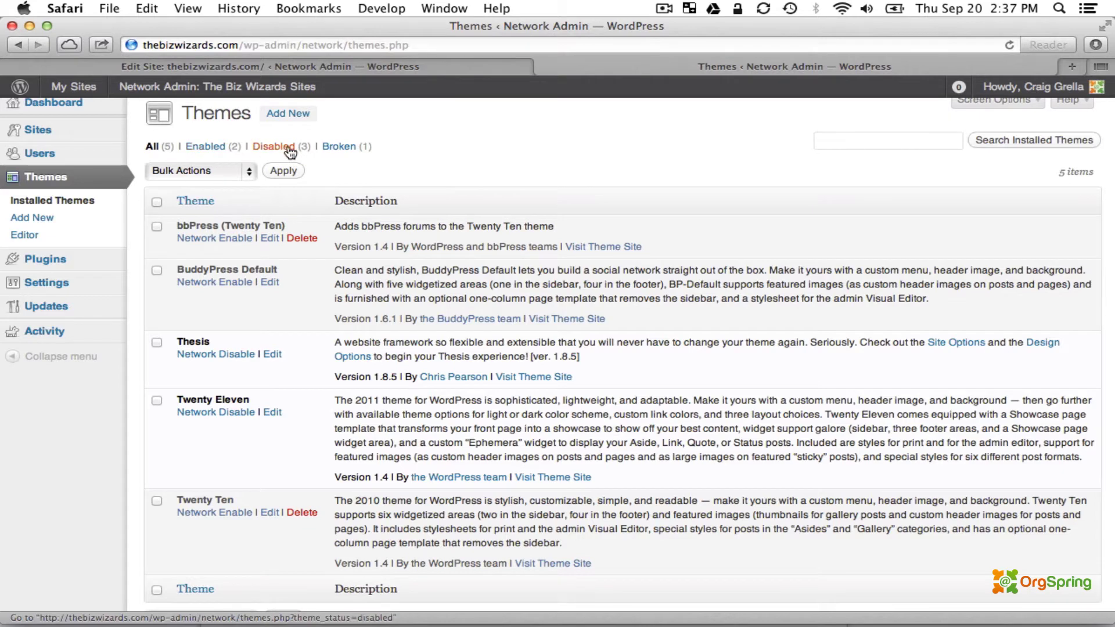
{"action": "left_click", "coordinate": [341, 147]}
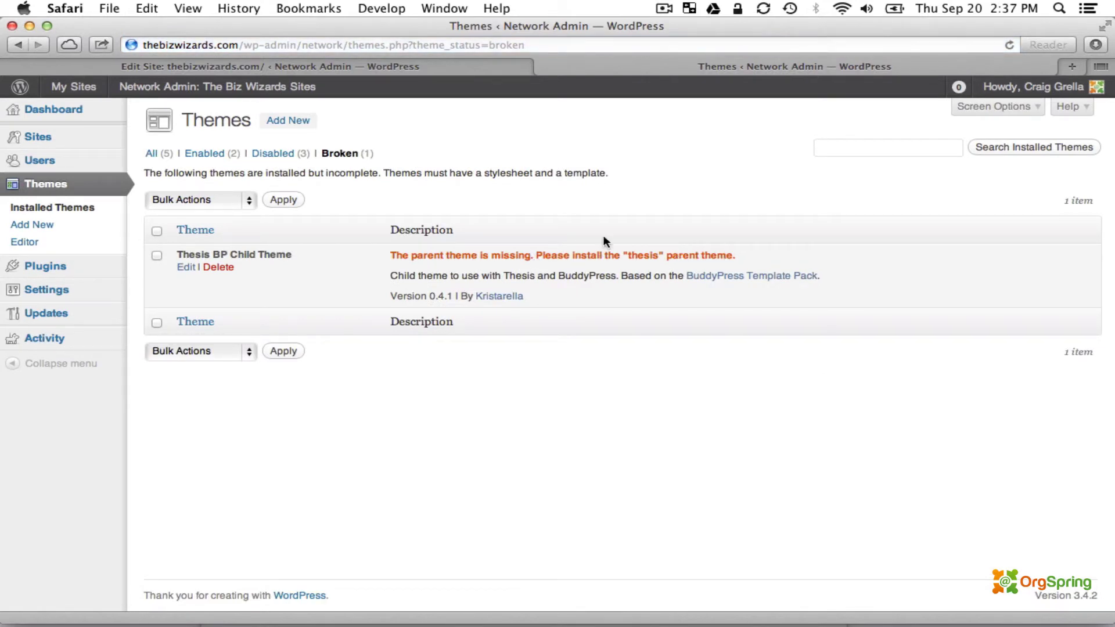
{"action": "left_click", "coordinate": [152, 154]}
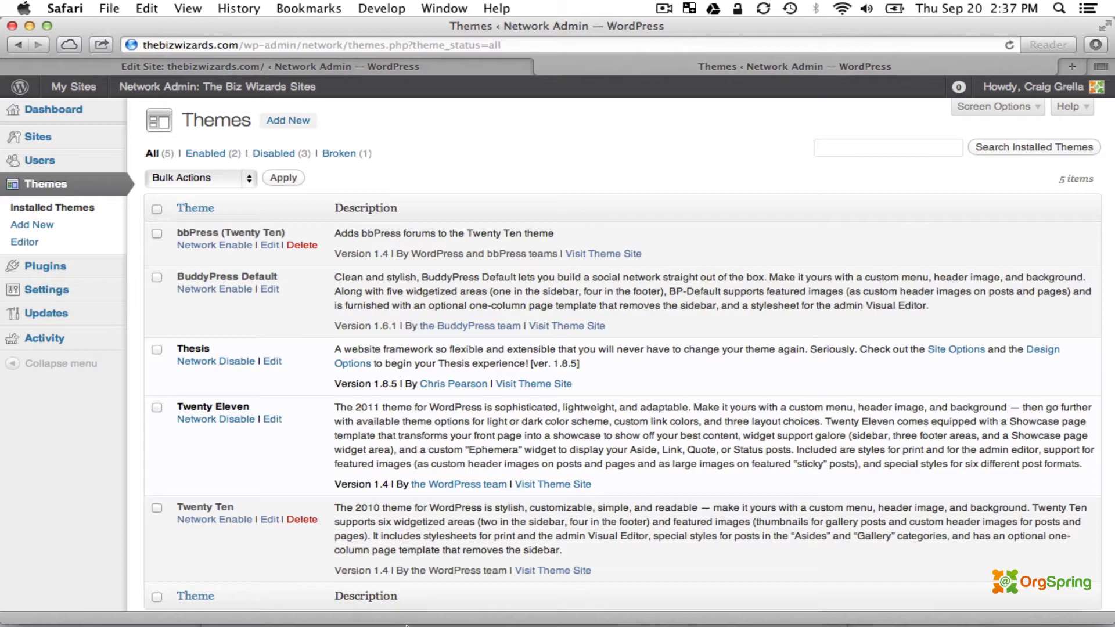
In Coda, refresh wp-content/themes and open thesis-bp-child_0.4.1/style.css from the remote server.
{"action": "mouse_move", "coordinate": [423, 607]}
{"action": "left_click", "coordinate": [347, 596]}
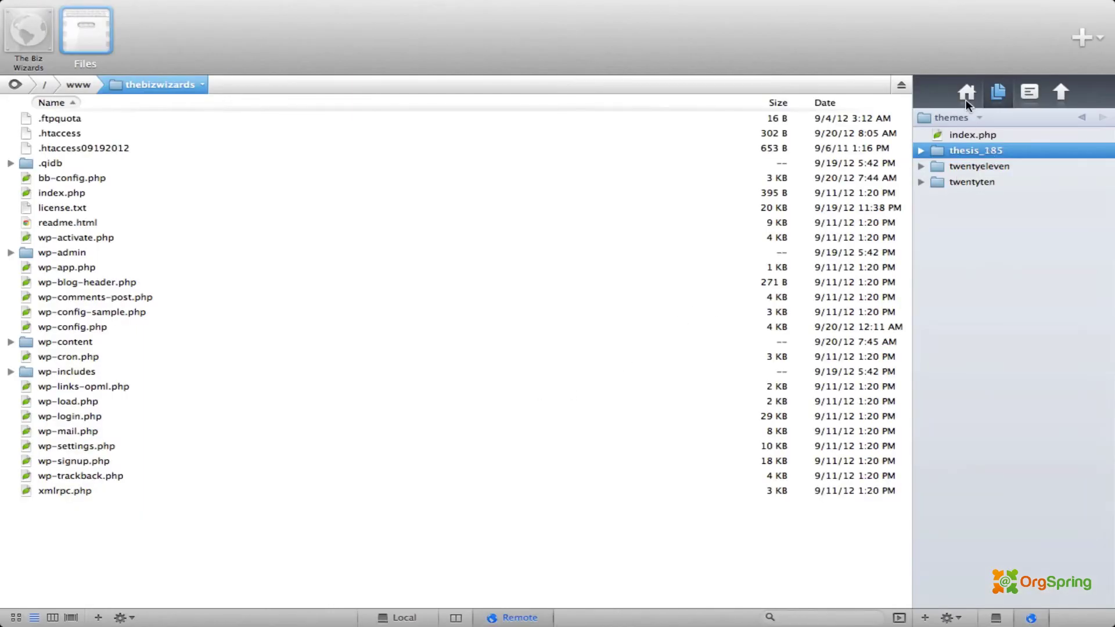
{"action": "left_click", "coordinate": [966, 116]}
{"action": "left_click", "coordinate": [965, 132]}
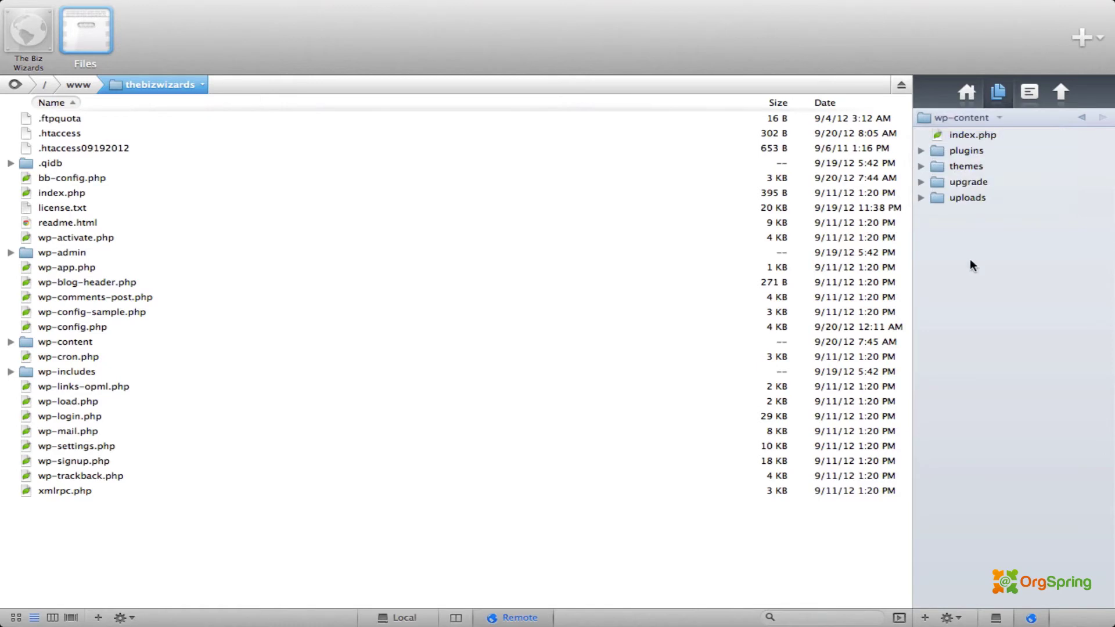
{"action": "double_click", "coordinate": [962, 167]}
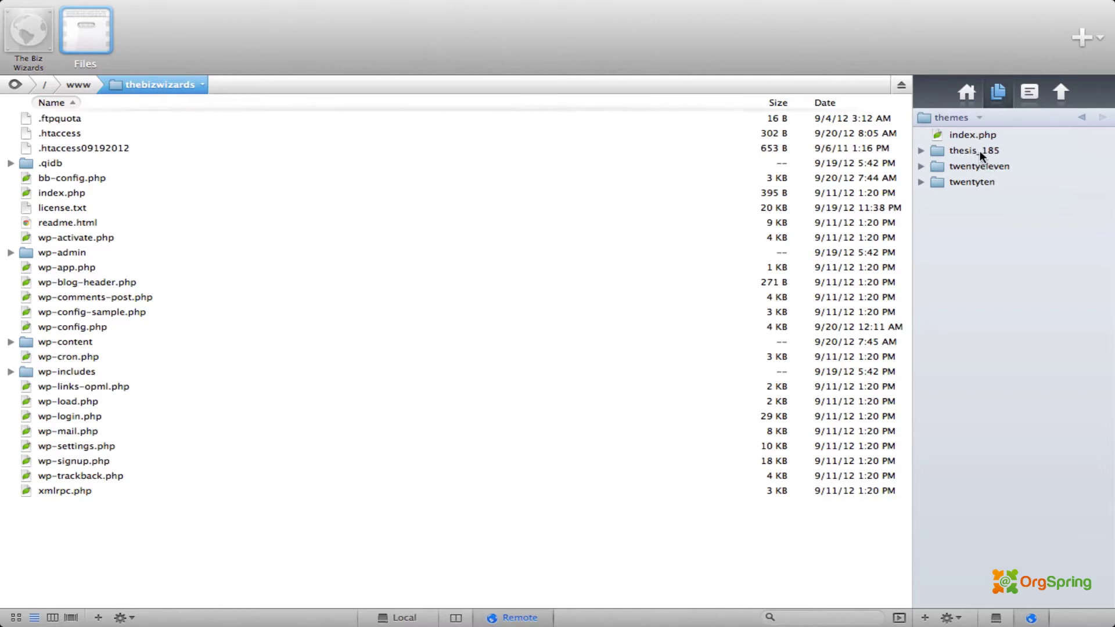
{"action": "right_click", "coordinate": [989, 270]}
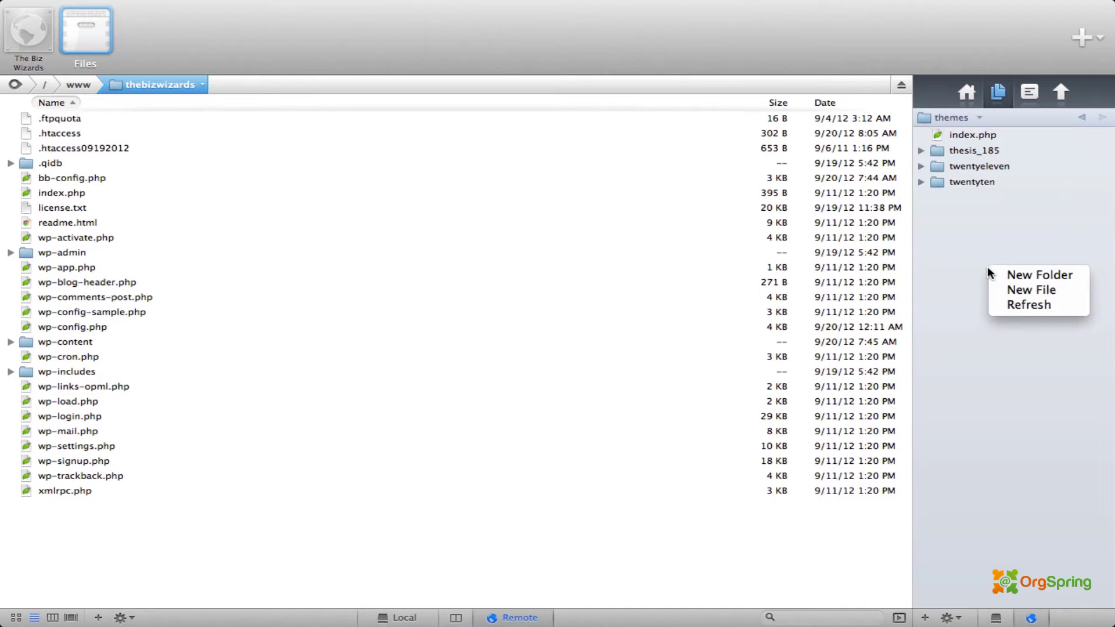
{"action": "left_click", "coordinate": [1018, 303]}
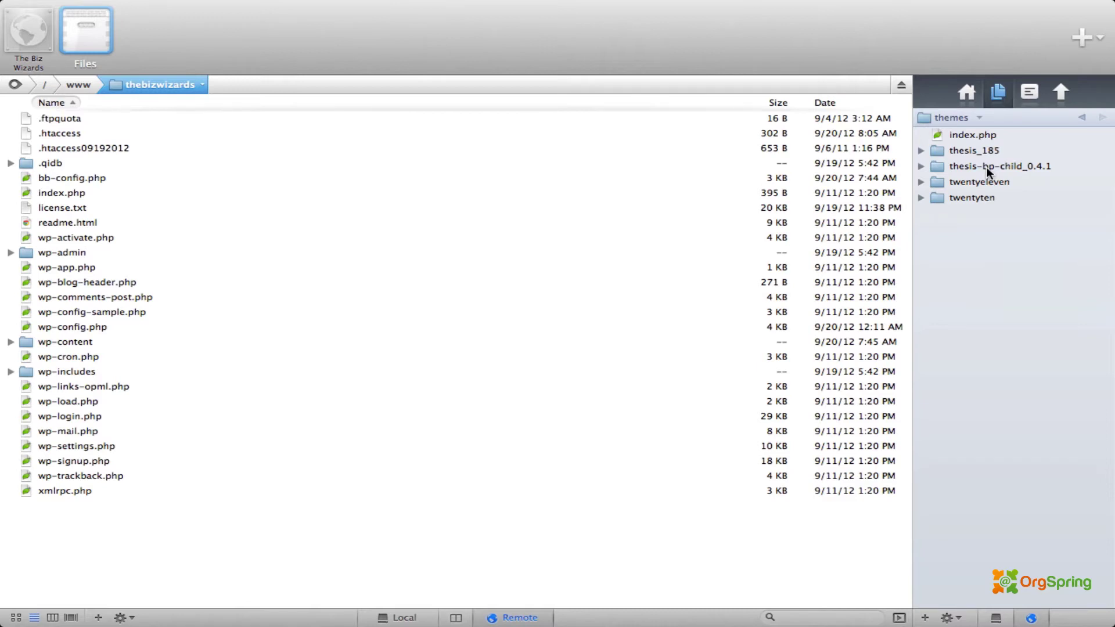
{"action": "double_click", "coordinate": [986, 166]}
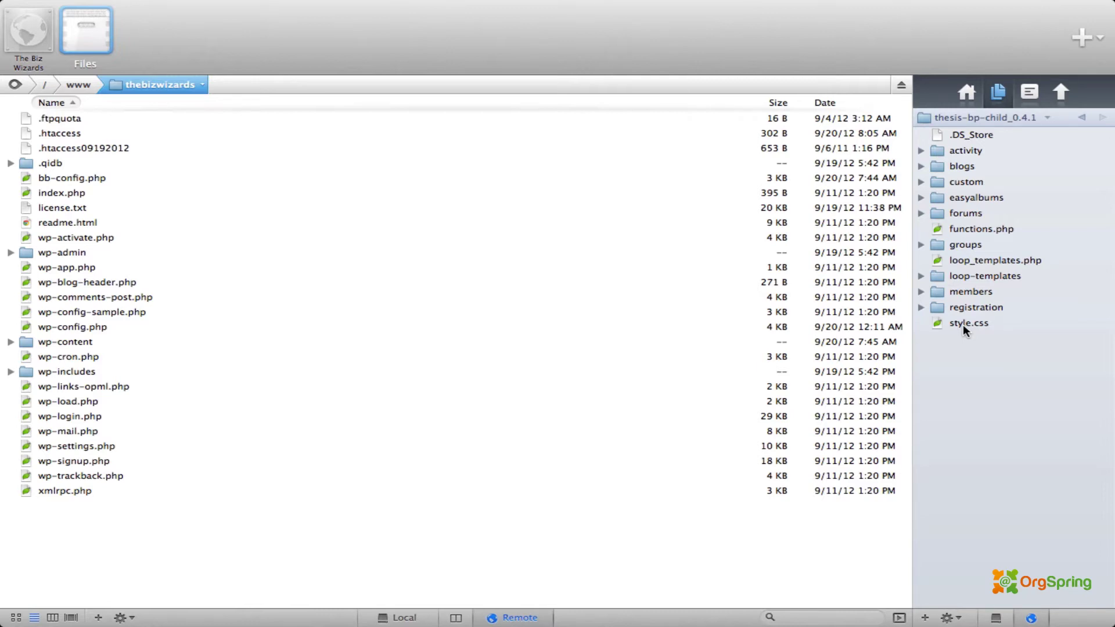
{"action": "double_click", "coordinate": [963, 323]}
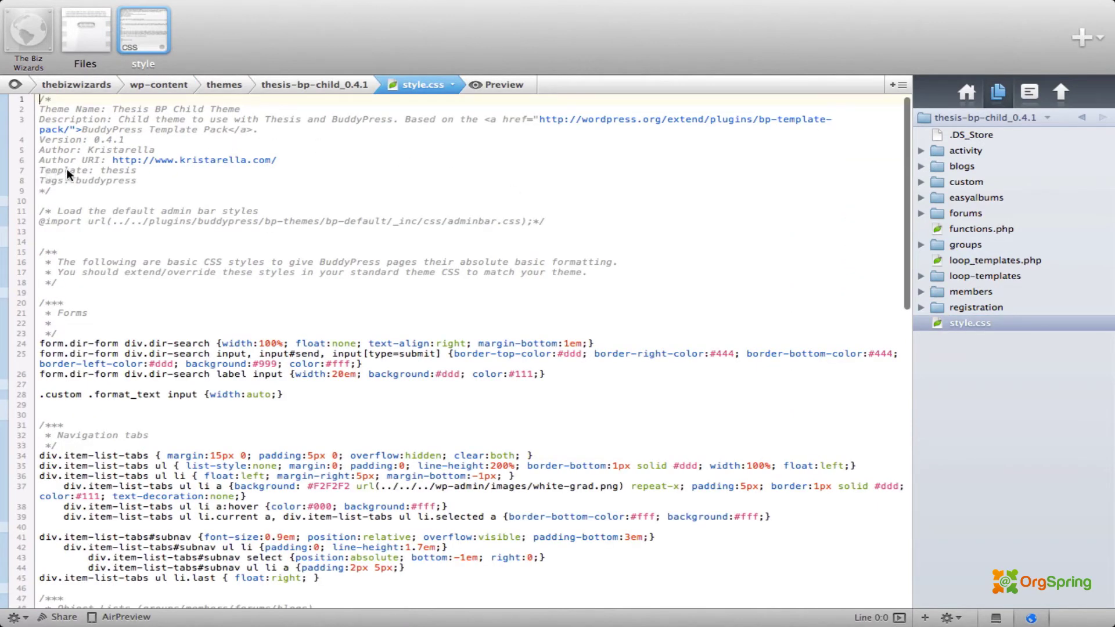
Change the style.css Template line from thesis to thesis_185, matching the parent theme folder.
{"action": "left_click", "coordinate": [144, 170]}
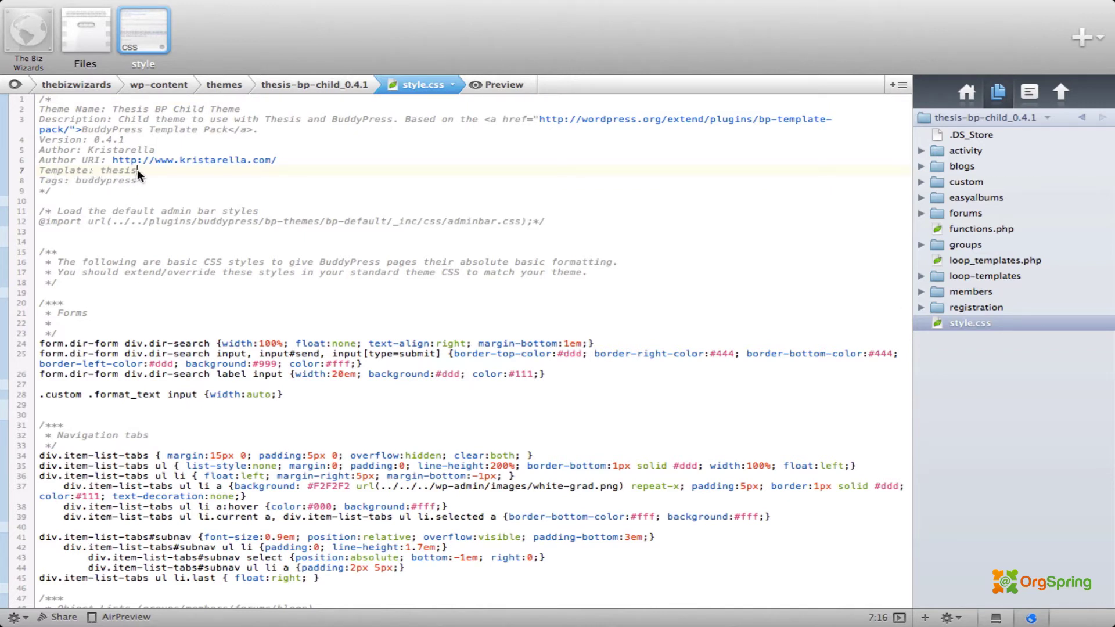
{"action": "left_click", "coordinate": [1048, 120]}
{"action": "left_click", "coordinate": [970, 147]}
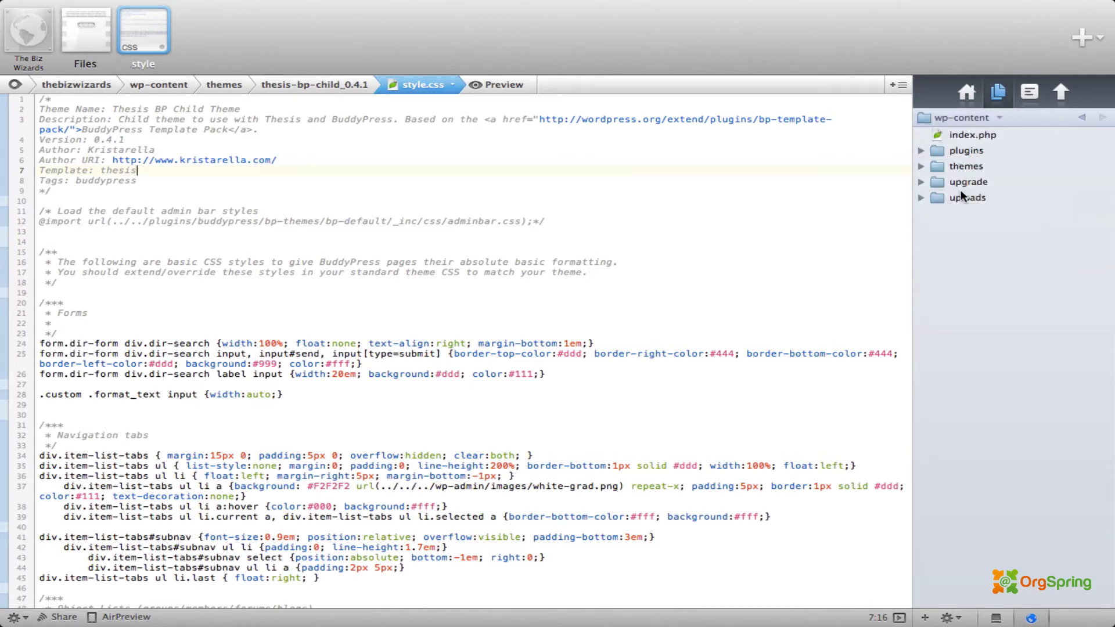
{"action": "double_click", "coordinate": [969, 166]}
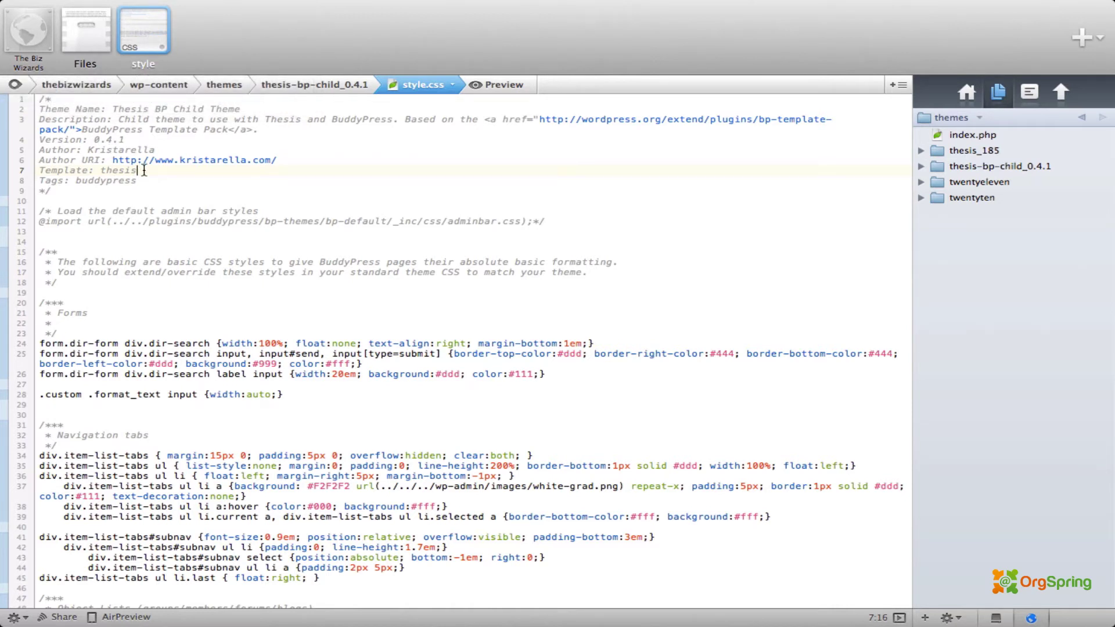
{"action": "type", "text": "_185"}
Return to Safari and reload the Network Admin Themes page to show 6 themes.
{"action": "key", "text": "F3"}
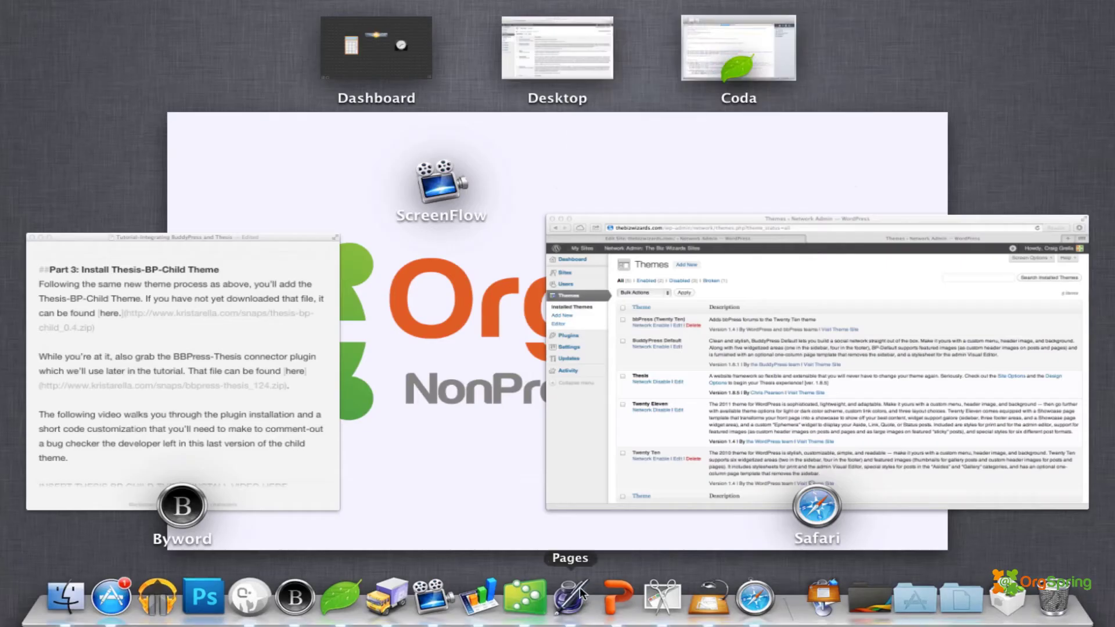
{"action": "left_click", "coordinate": [755, 598]}
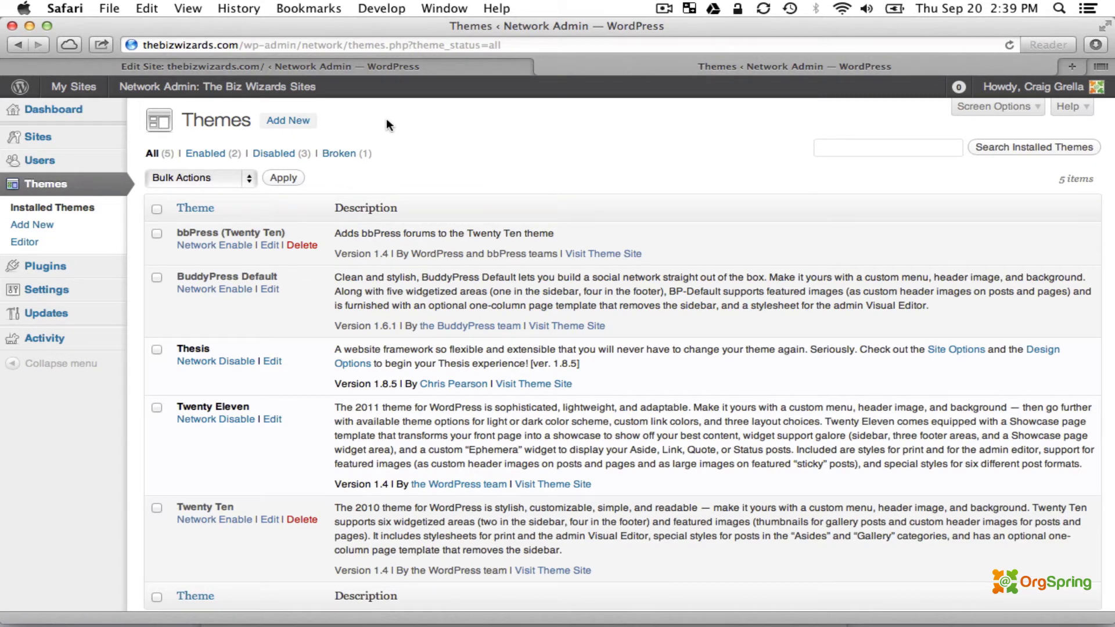
{"action": "left_click", "coordinate": [1006, 48]}
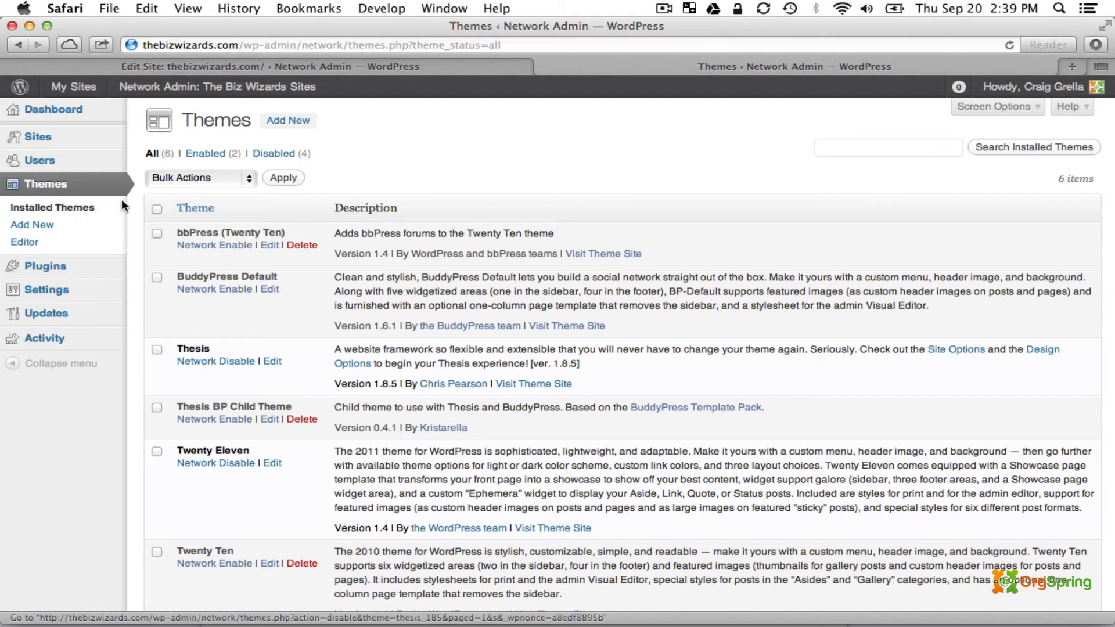
Open The Biz Wizards site's Dashboard in a new tab and switch to it.
{"action": "mouse_move", "coordinate": [82, 100]}
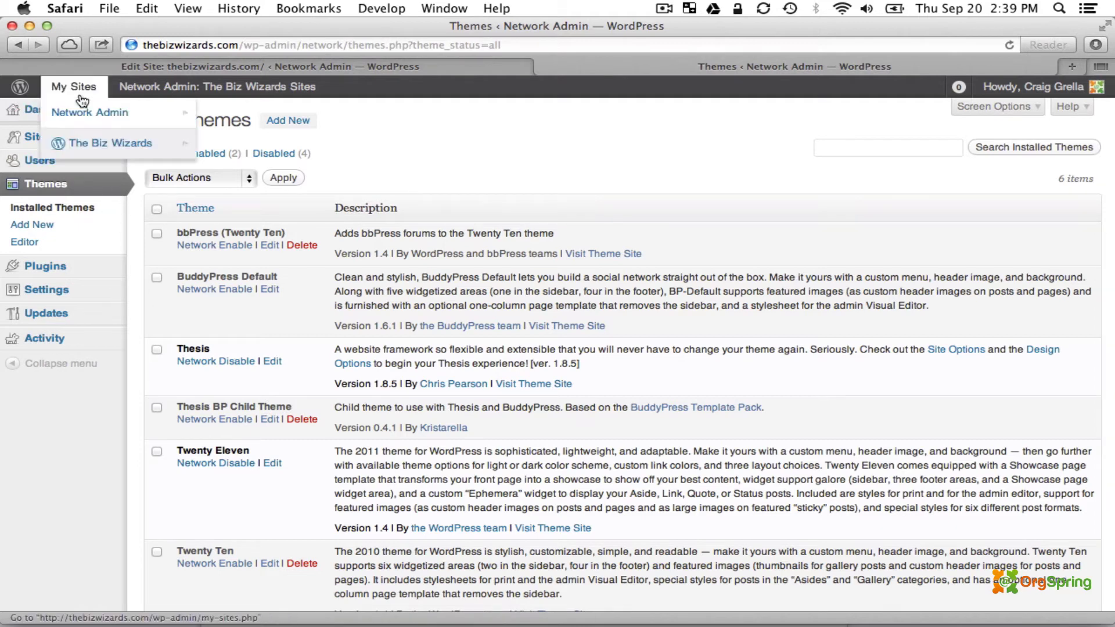
{"action": "mouse_move", "coordinate": [168, 97]}
{"action": "mouse_move", "coordinate": [87, 142]}
{"action": "left_click", "coordinate": [253, 145], "text": "super"}
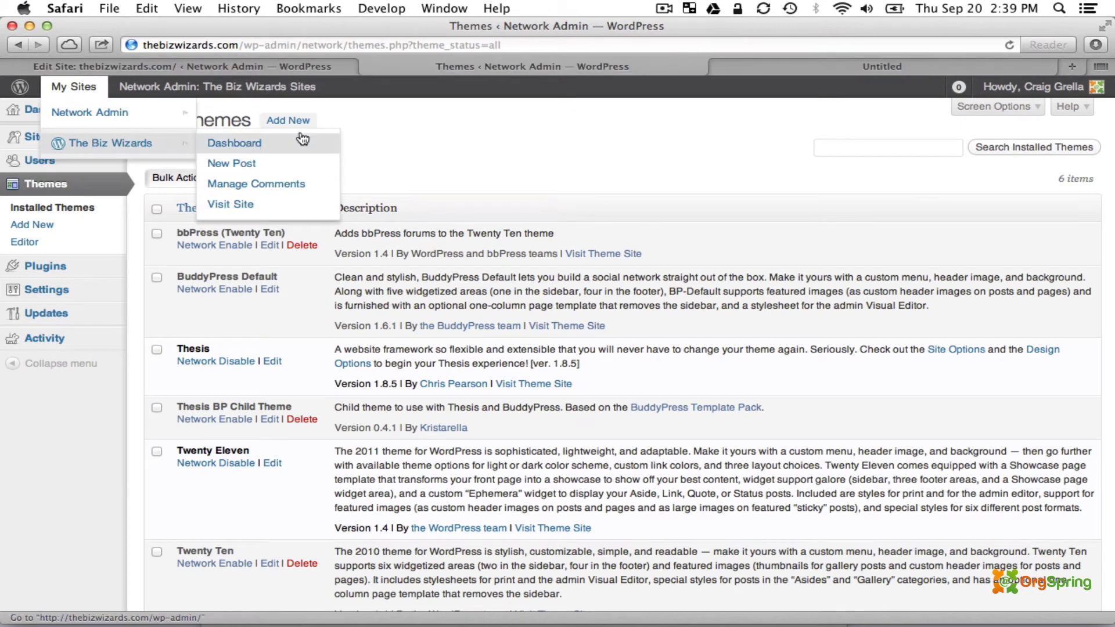
{"action": "left_click", "coordinate": [798, 65]}
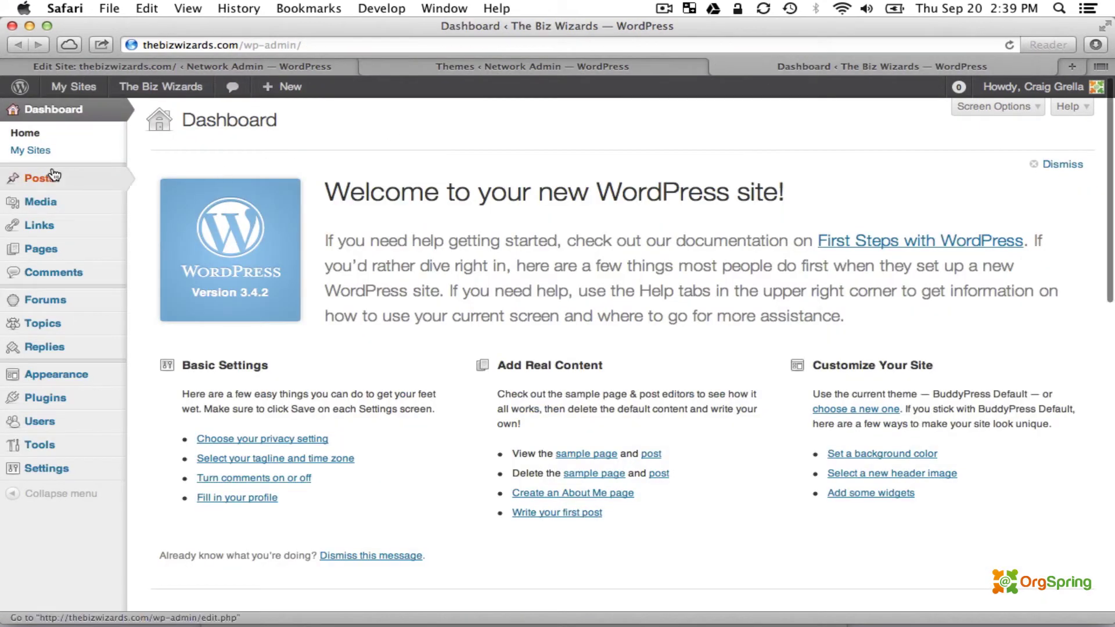
Go to Appearance > Themes, where BuddyPress Default 1.6.1 is the current theme.
{"action": "mouse_move", "coordinate": [57, 376]}
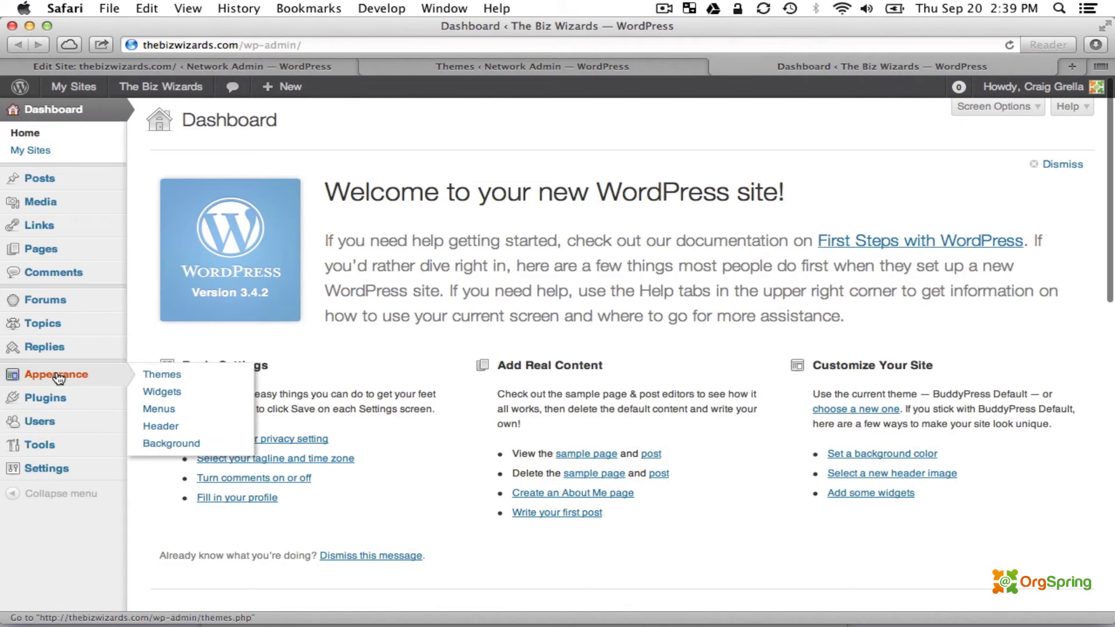
{"action": "left_click", "coordinate": [164, 375]}
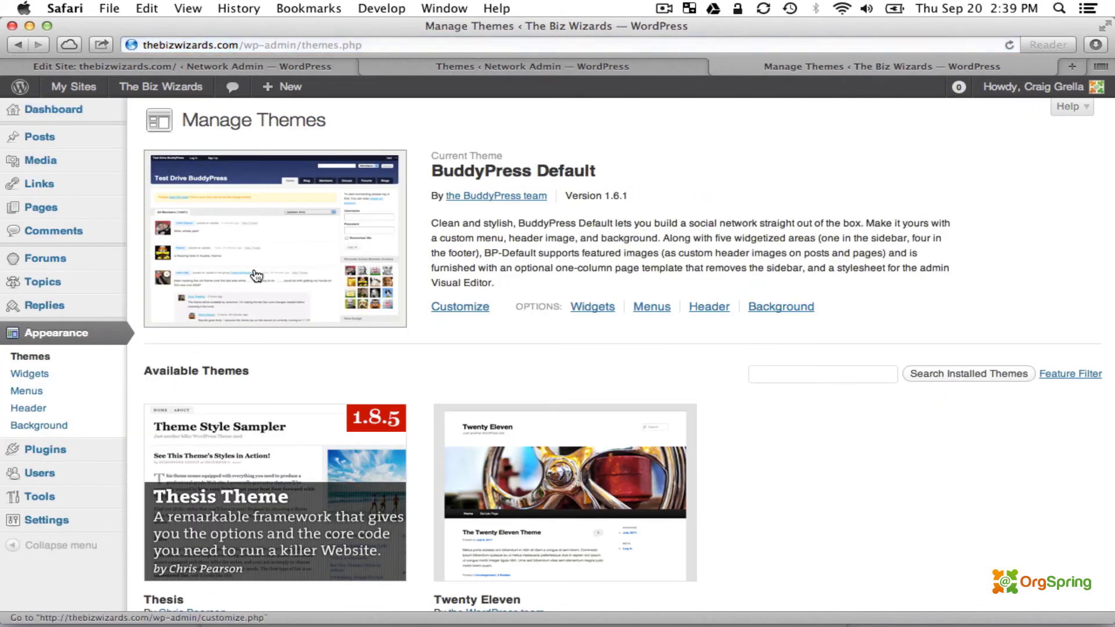
{"action": "scroll", "coordinate": [292, 367], "scroll_direction": "down", "scroll_amount": 5}
{"action": "scroll", "coordinate": [502, 140], "scroll_direction": "up", "scroll_amount": 5}
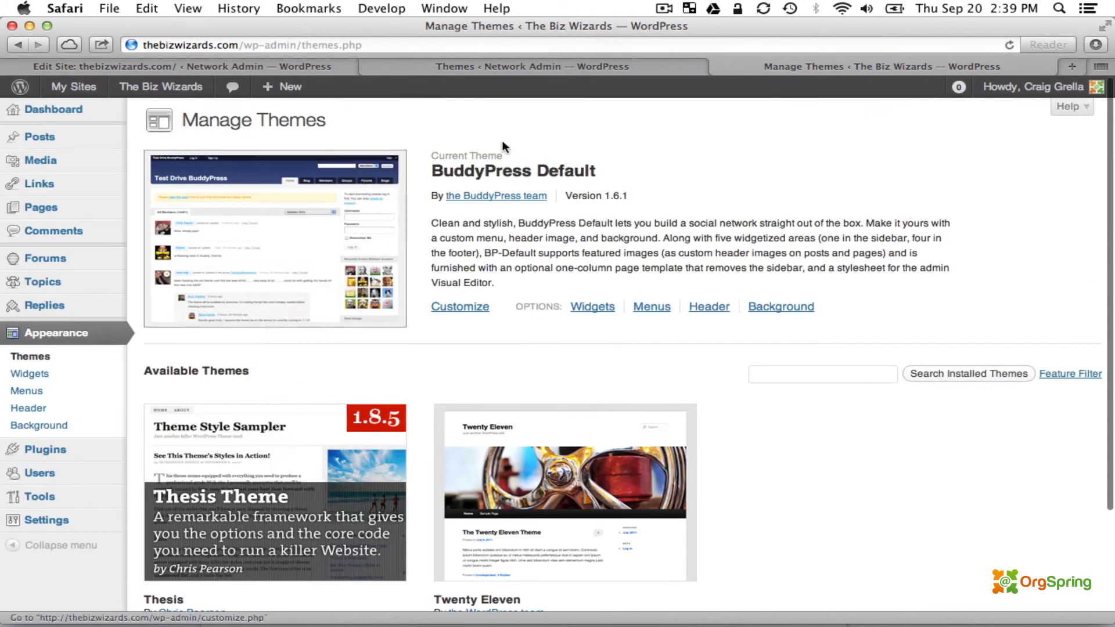
Enable Thesis BP Child Theme for thebizwizards.com in Network Admin's site Themes settings.
{"action": "left_click", "coordinate": [524, 63]}
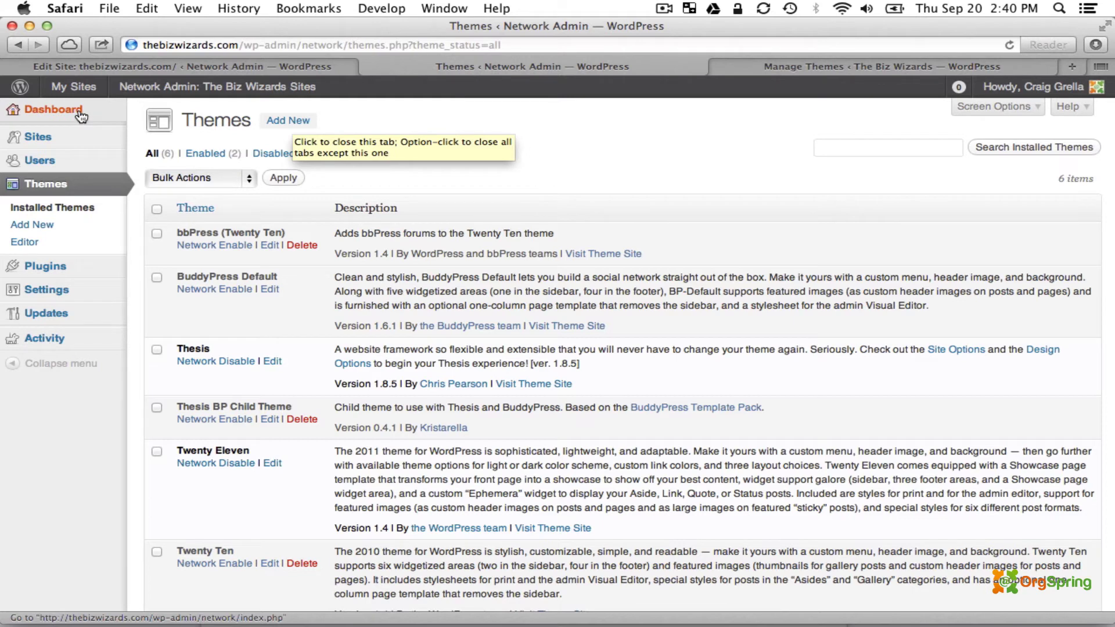
{"action": "mouse_move", "coordinate": [87, 86]}
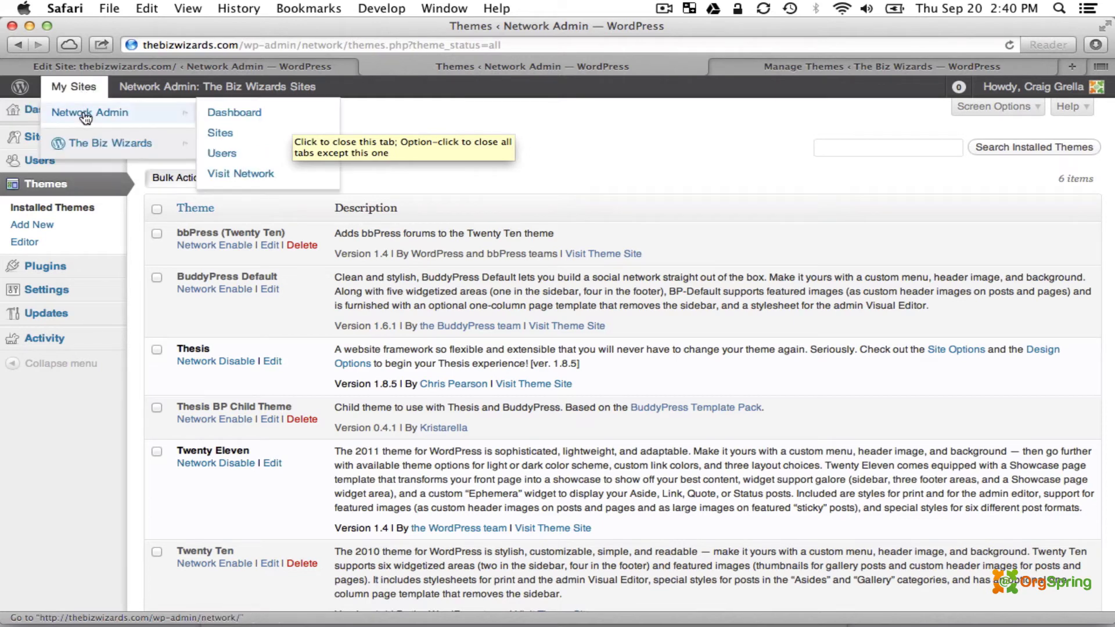
{"action": "left_click", "coordinate": [231, 141]}
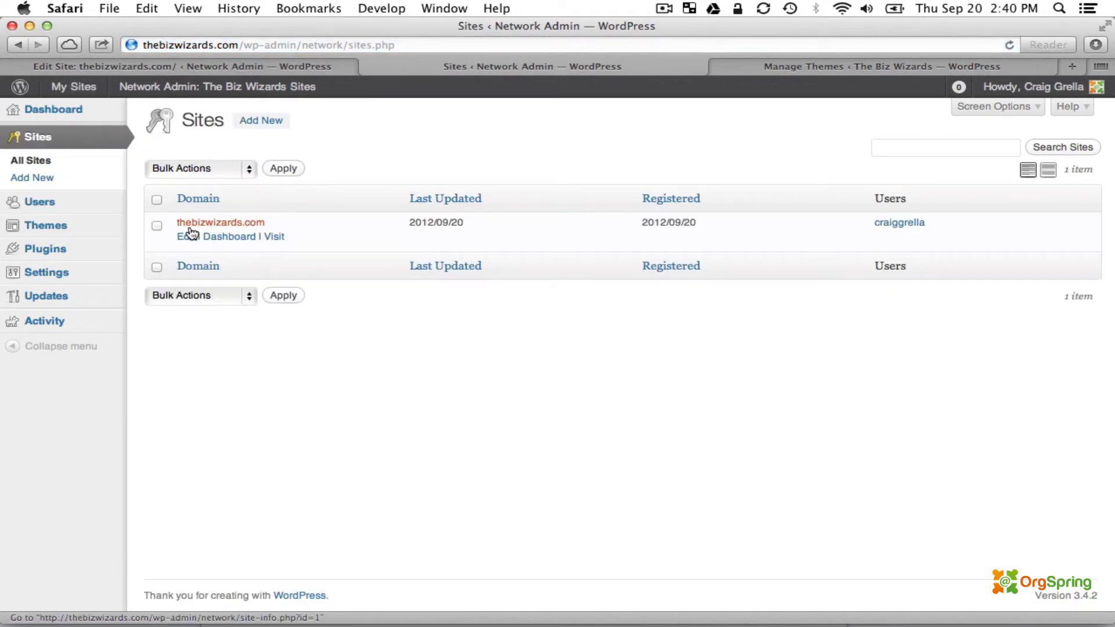
{"action": "left_click", "coordinate": [186, 236]}
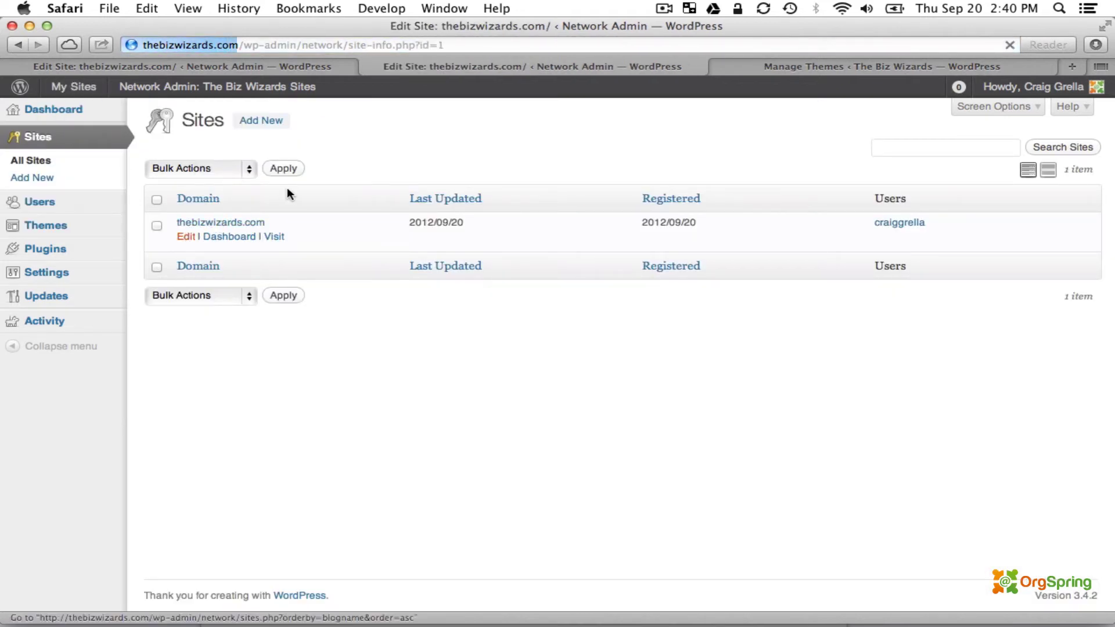
{"action": "left_click", "coordinate": [293, 159]}
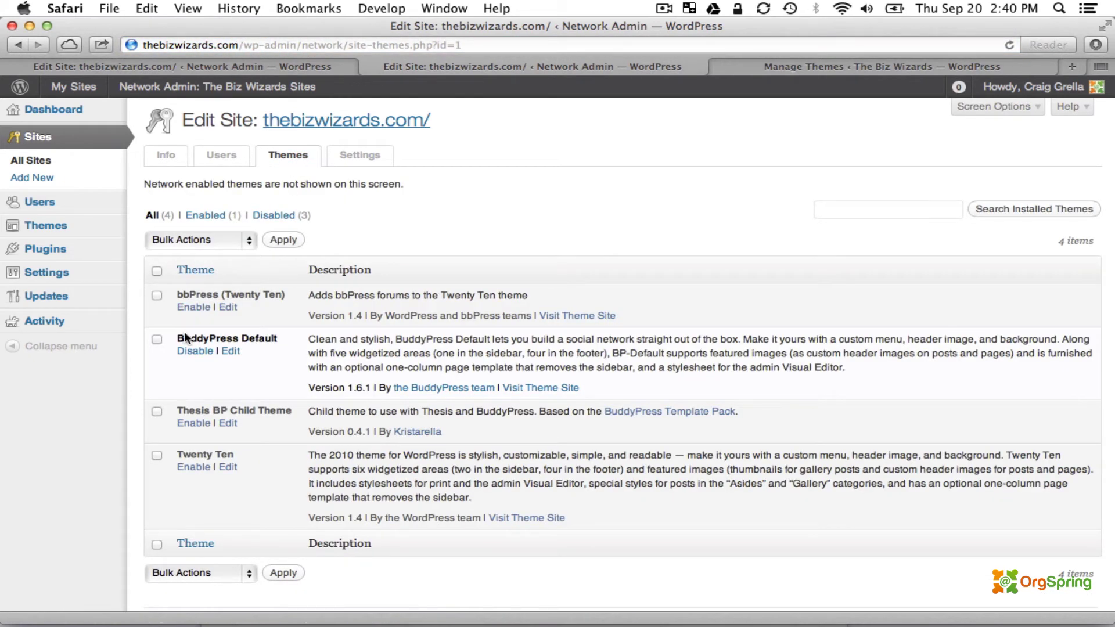
{"action": "left_click", "coordinate": [193, 424]}
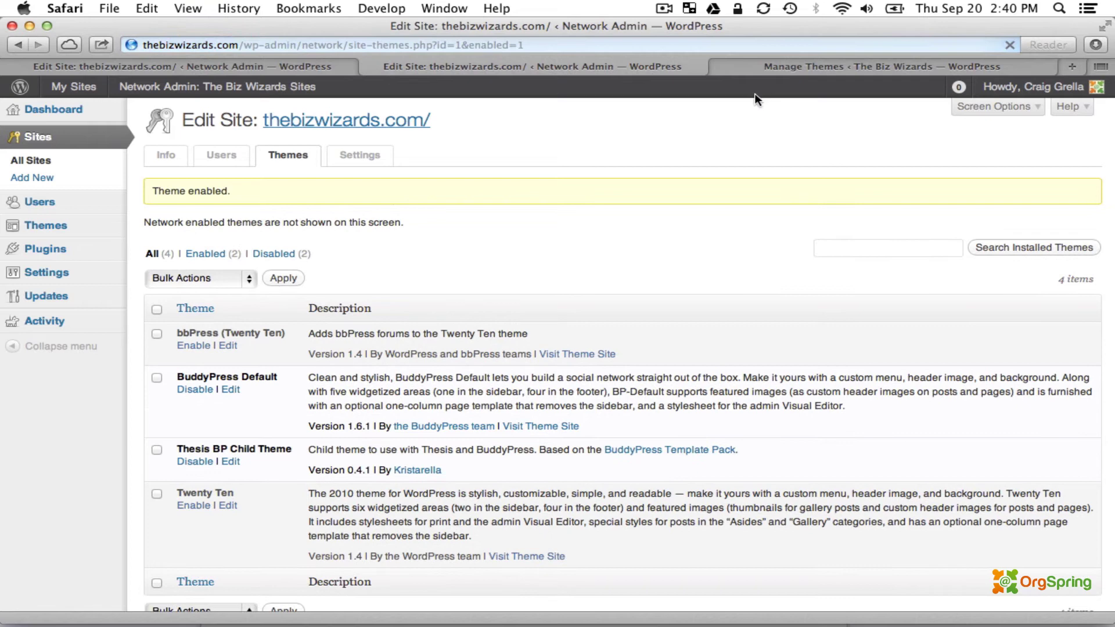
{"action": "left_click", "coordinate": [832, 66]}
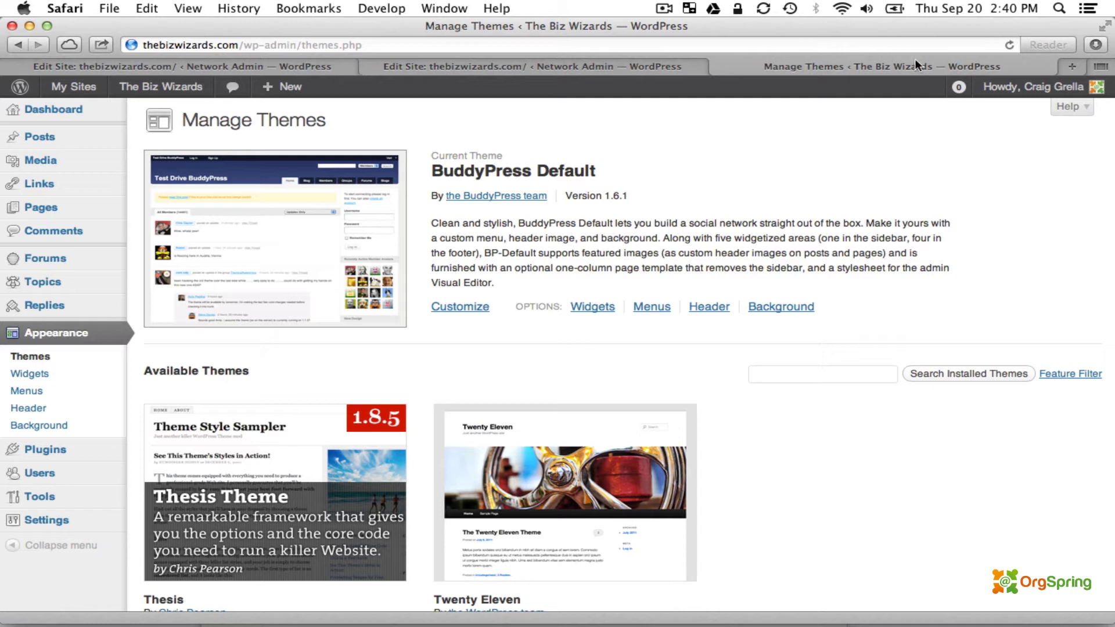
Live-preview Thesis BP Child Theme on the site, then Save & Activate it.
{"action": "left_click", "coordinate": [1012, 44]}
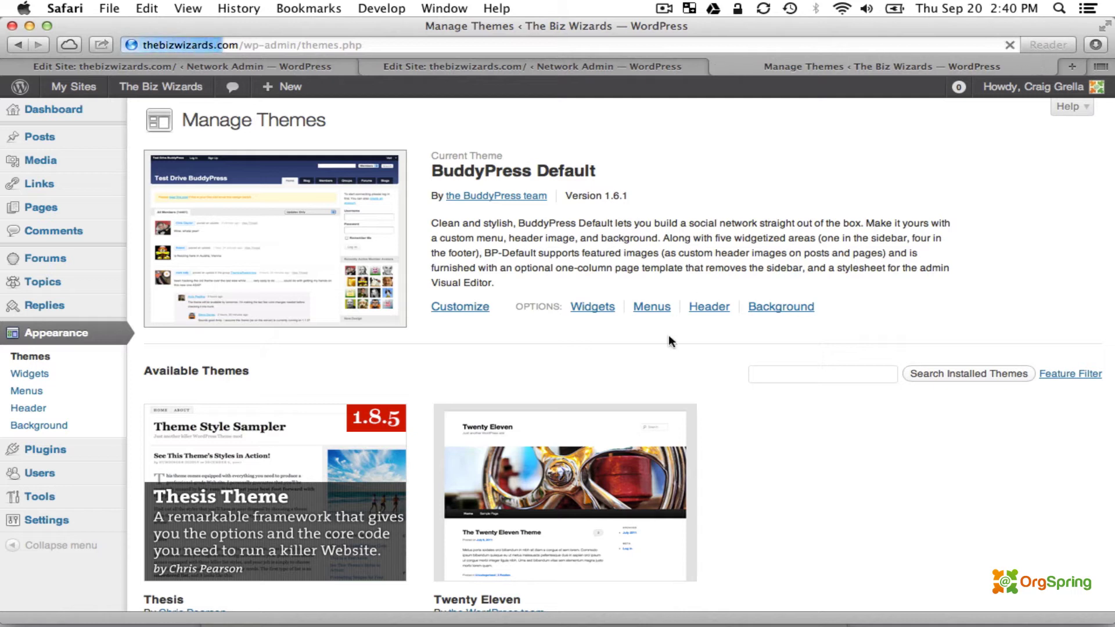
{"action": "scroll", "coordinate": [669, 338], "scroll_direction": "down", "scroll_amount": 3}
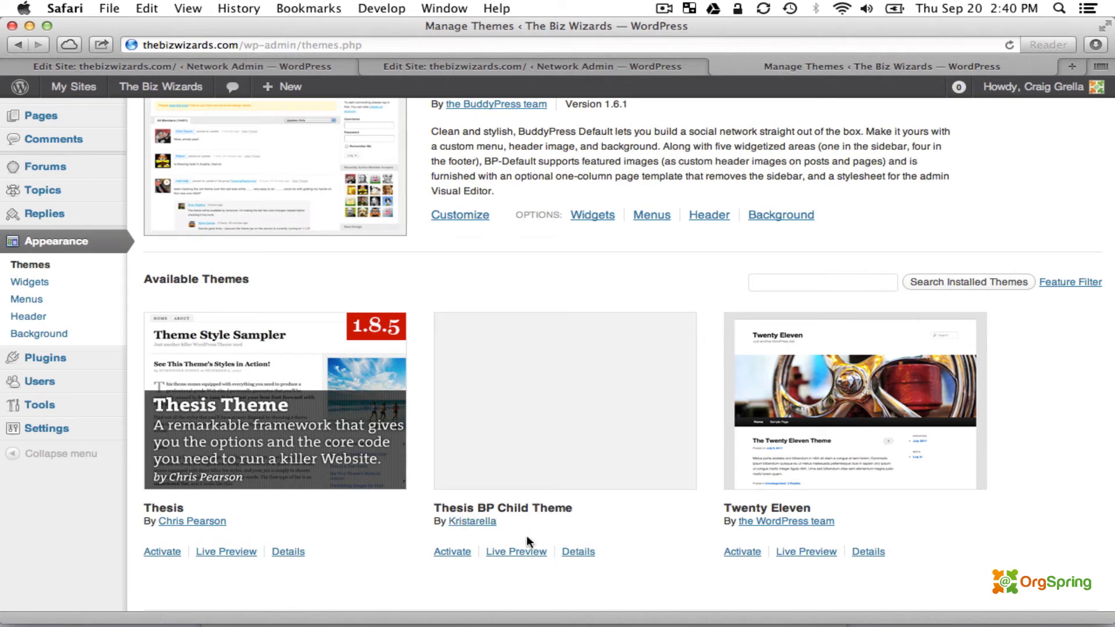
{"action": "left_click", "coordinate": [525, 554]}
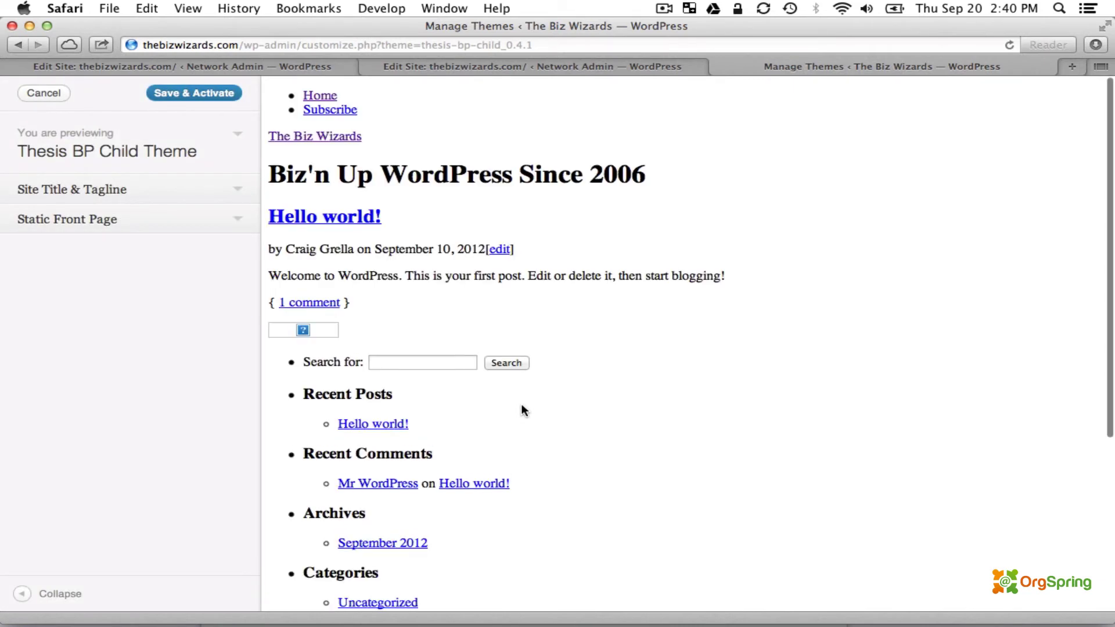
{"action": "scroll", "coordinate": [522, 410], "scroll_direction": "down", "scroll_amount": 5}
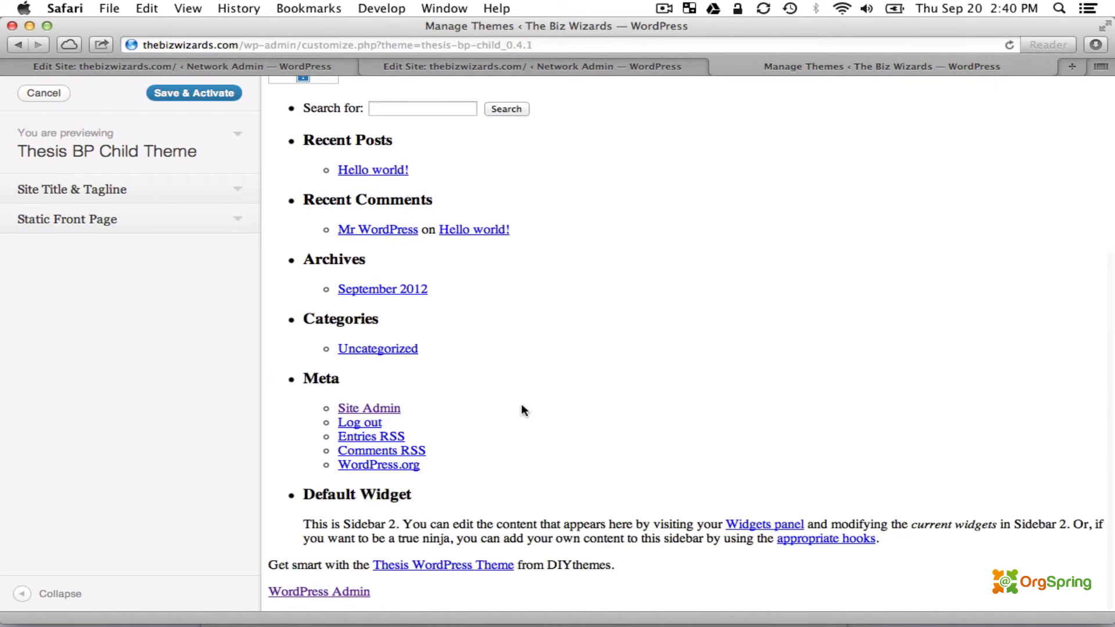
{"action": "scroll", "coordinate": [522, 410], "scroll_direction": "up", "scroll_amount": 5}
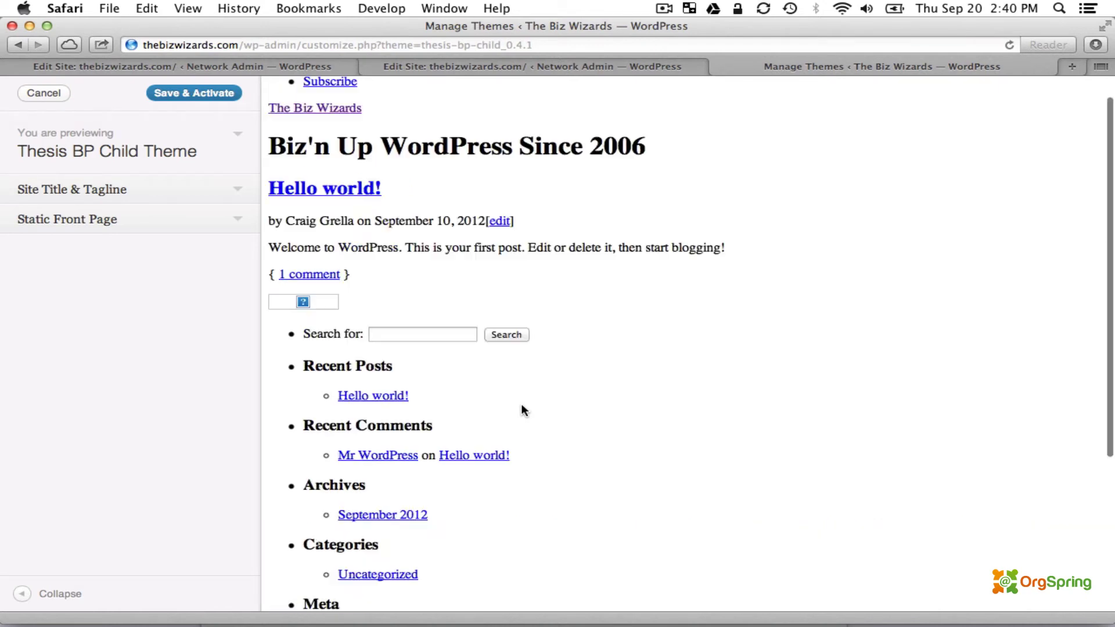
{"action": "left_click", "coordinate": [156, 95]}
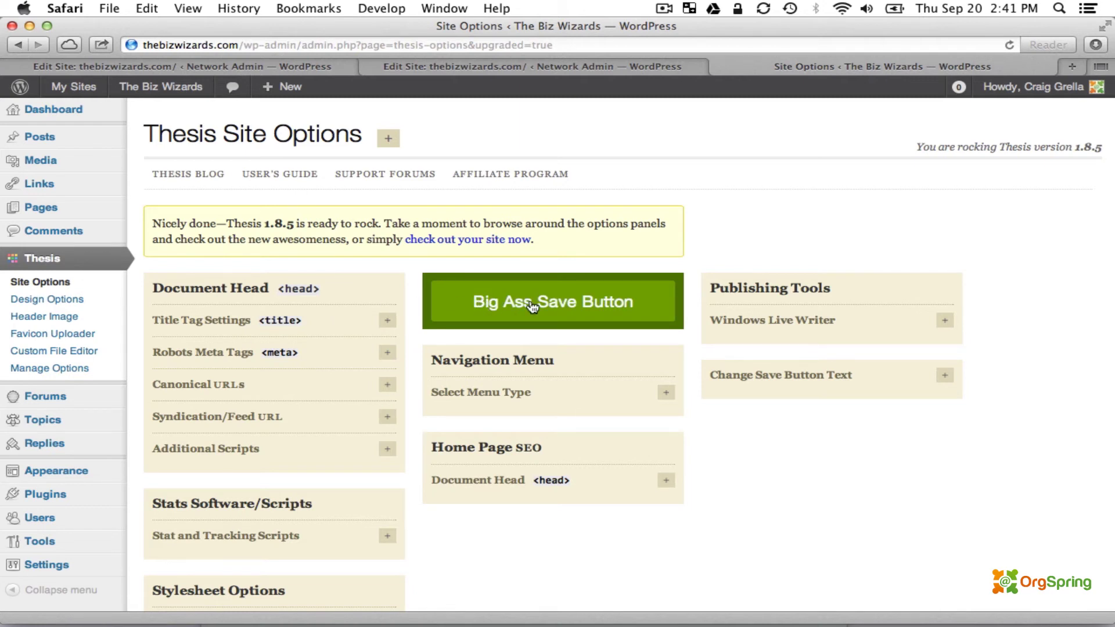
Save the Thesis Site Options for The Biz Wizards.
{"action": "left_click", "coordinate": [533, 307]}
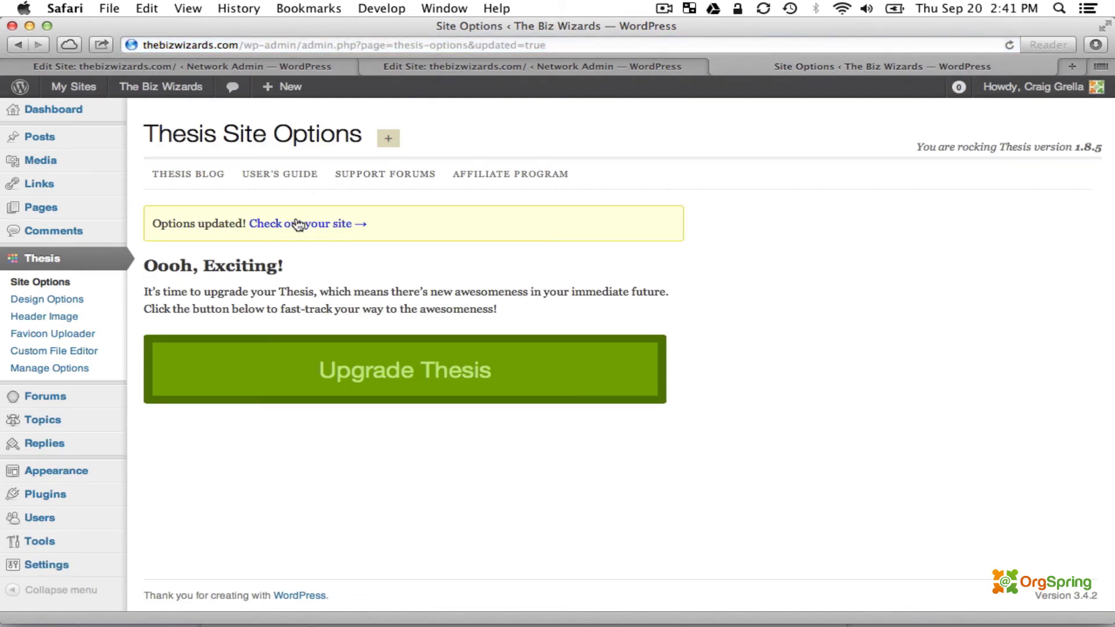
Open the live Biz Wizards site in a new tab and scroll through its front page.
{"action": "left_click", "coordinate": [295, 228], "text": "super"}
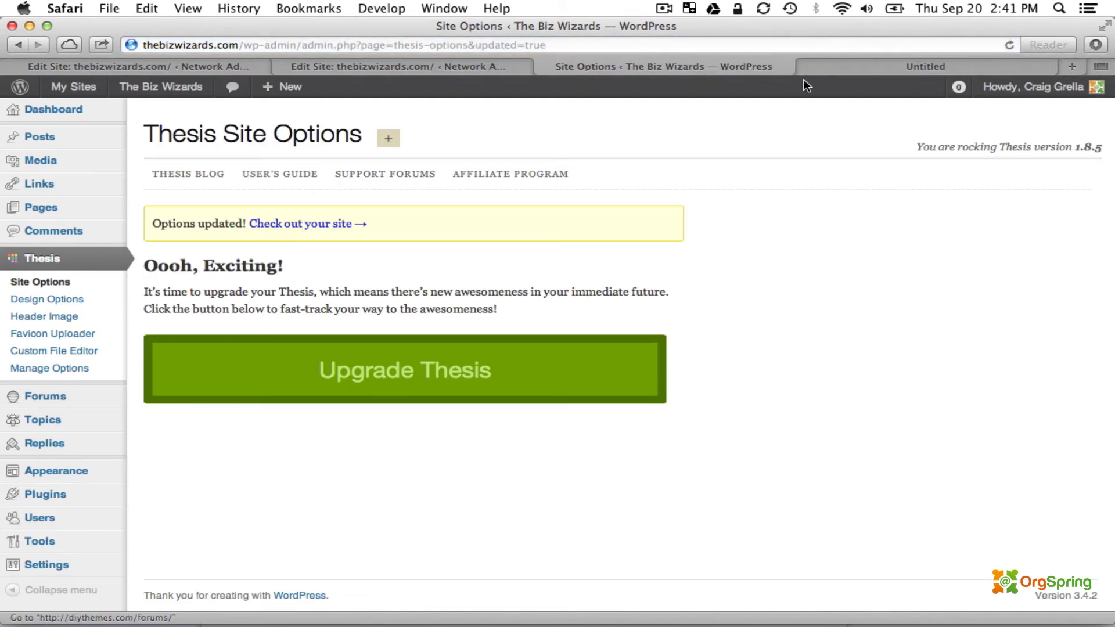
{"action": "left_click", "coordinate": [896, 68]}
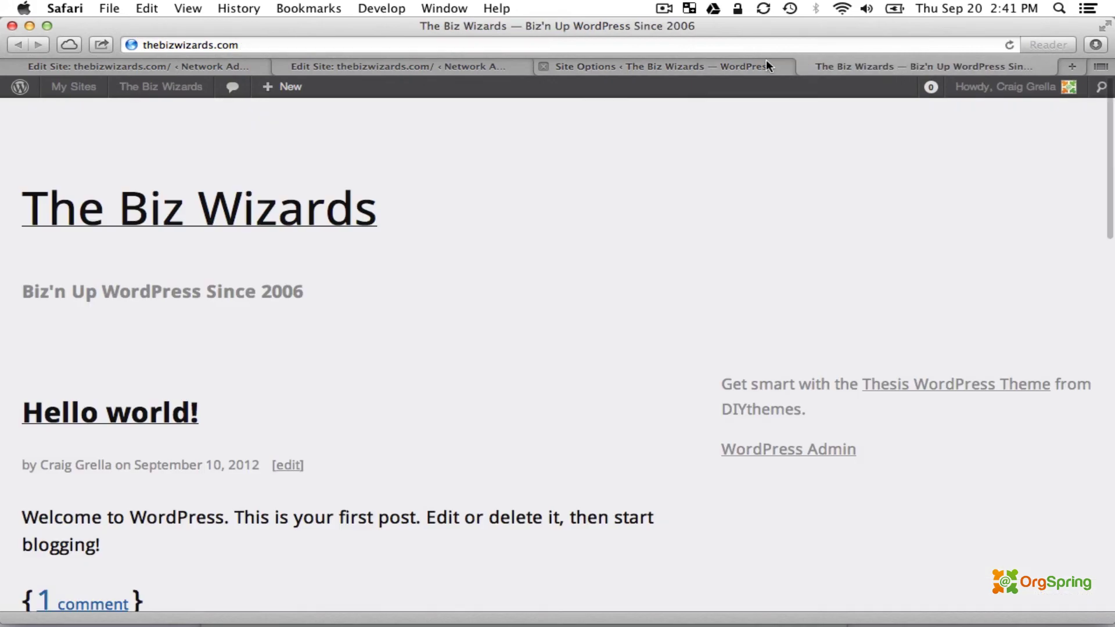
{"action": "scroll", "coordinate": [630, 203], "scroll_direction": "down", "scroll_amount": 15}
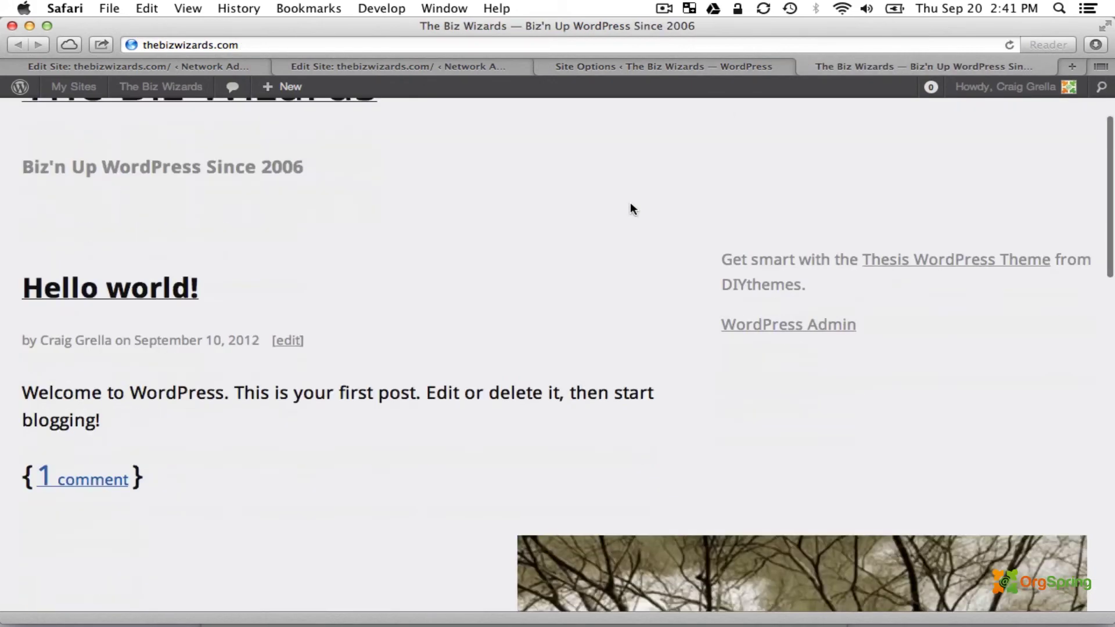
{"action": "scroll", "coordinate": [630, 203], "scroll_direction": "up", "scroll_amount": 10}
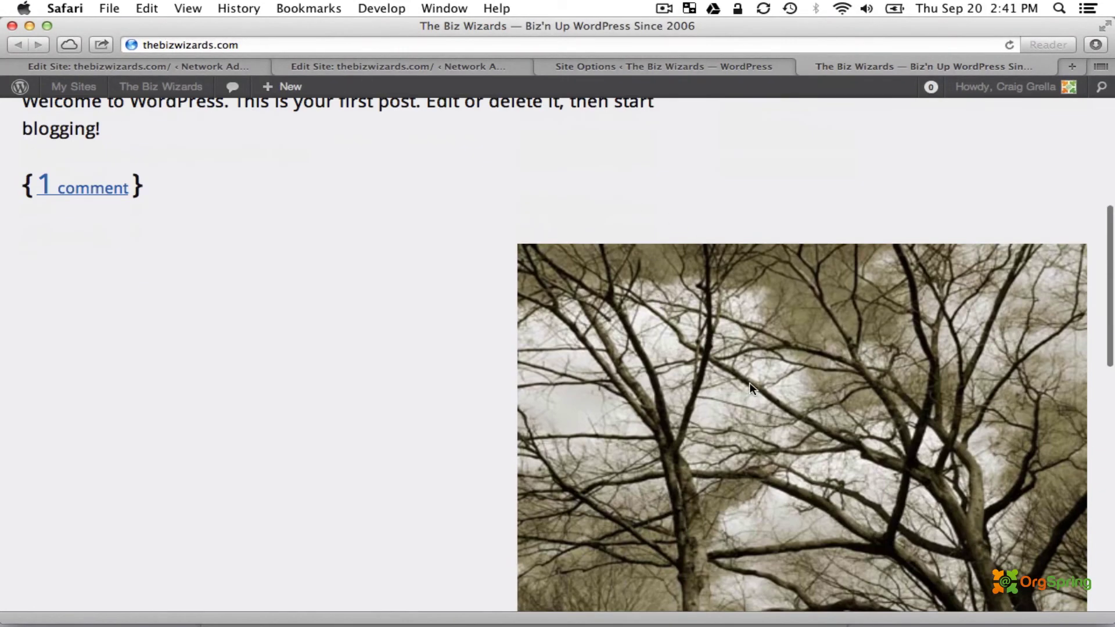
{"action": "scroll", "coordinate": [738, 285], "scroll_direction": "down", "scroll_amount": 3}
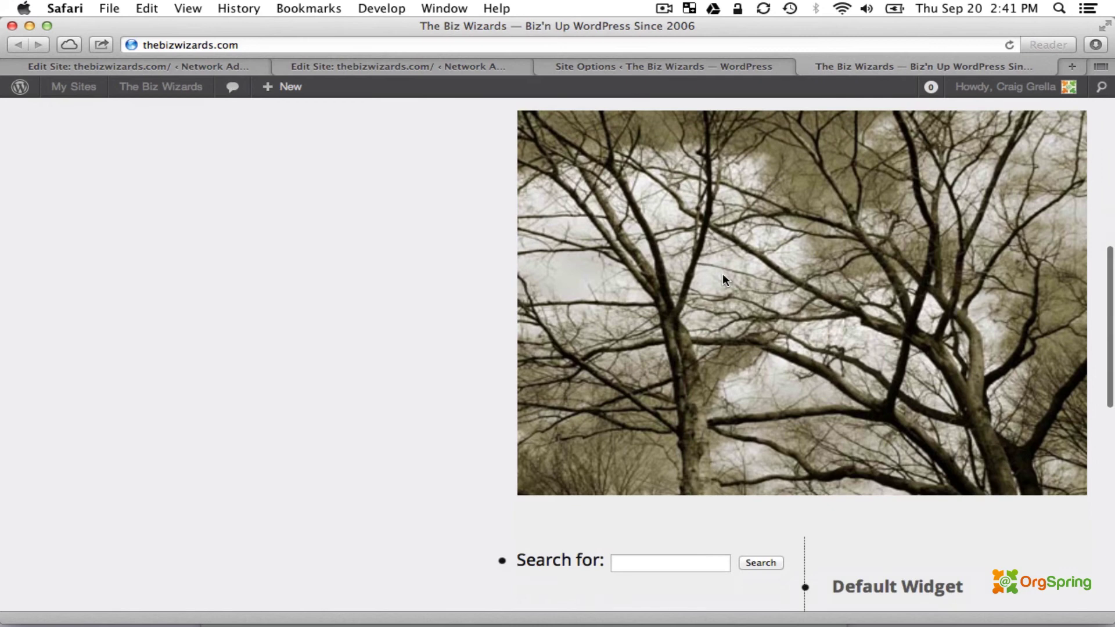
{"action": "scroll", "coordinate": [723, 278], "scroll_direction": "up", "scroll_amount": 8}
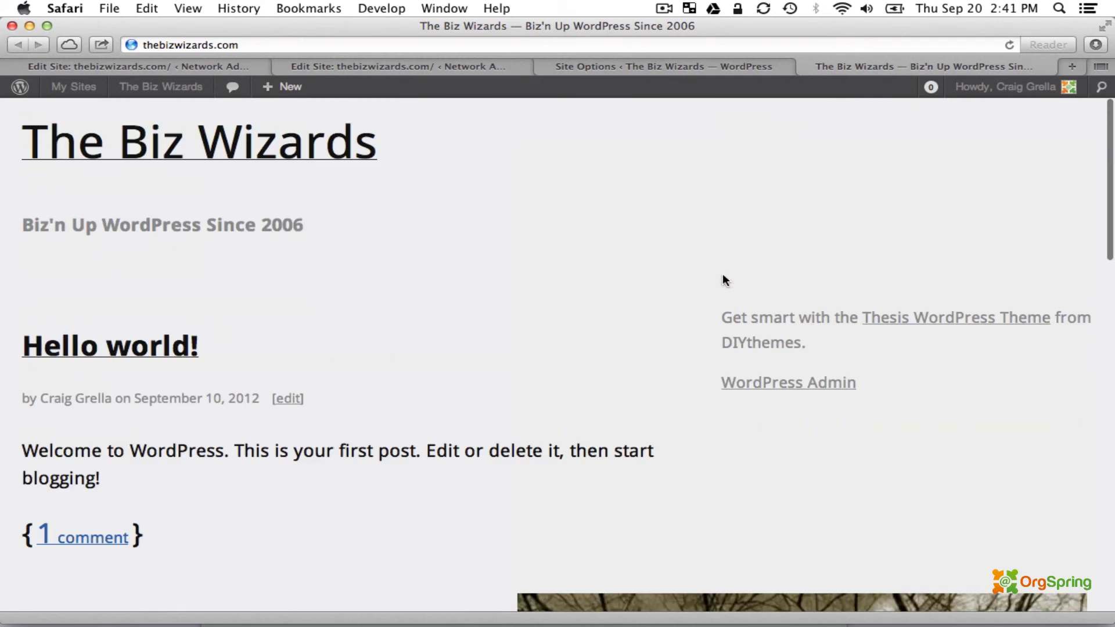
{"action": "scroll", "coordinate": [722, 279], "scroll_direction": "up", "scroll_amount": 3}
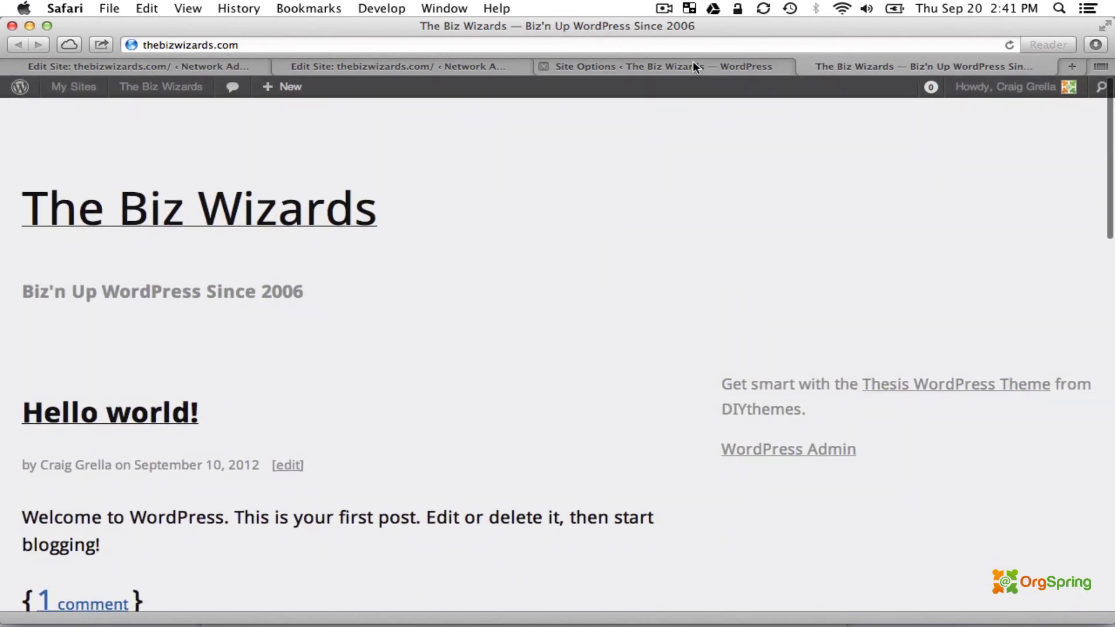
Upgrade Thesis to version 1.8.5 from the Thesis admin pages.
{"action": "left_click", "coordinate": [695, 66]}
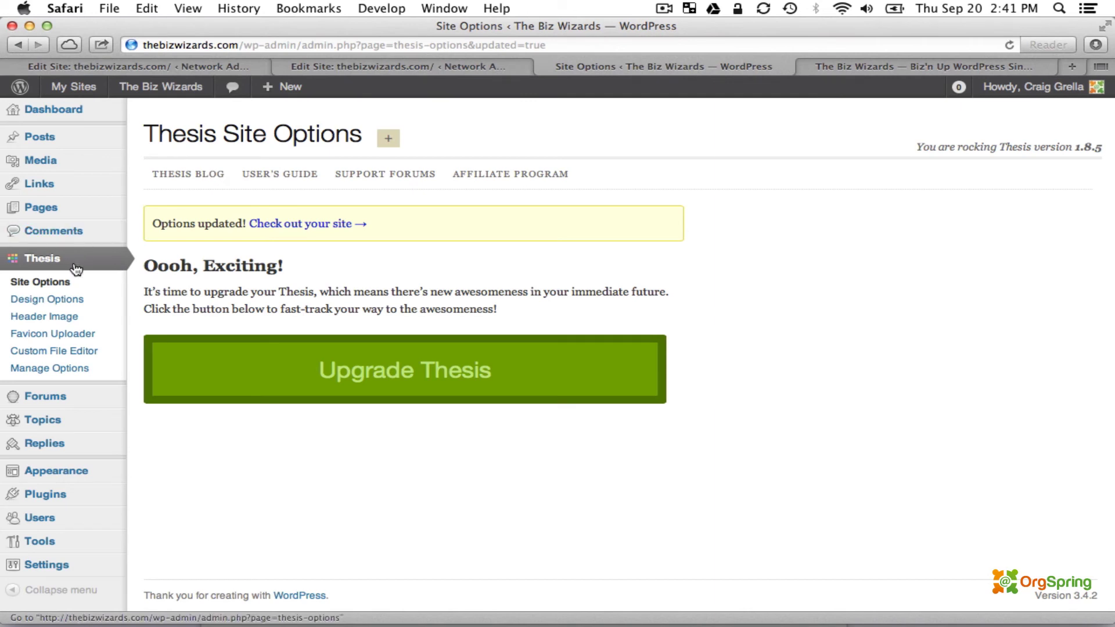
{"action": "left_click", "coordinate": [70, 302]}
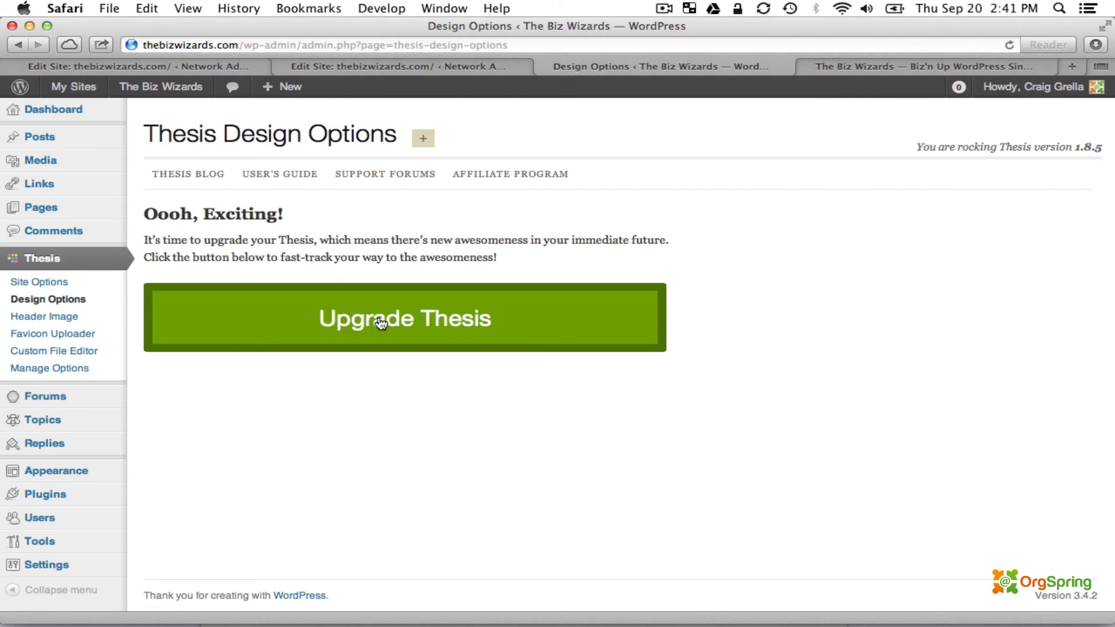
{"action": "left_click", "coordinate": [64, 303]}
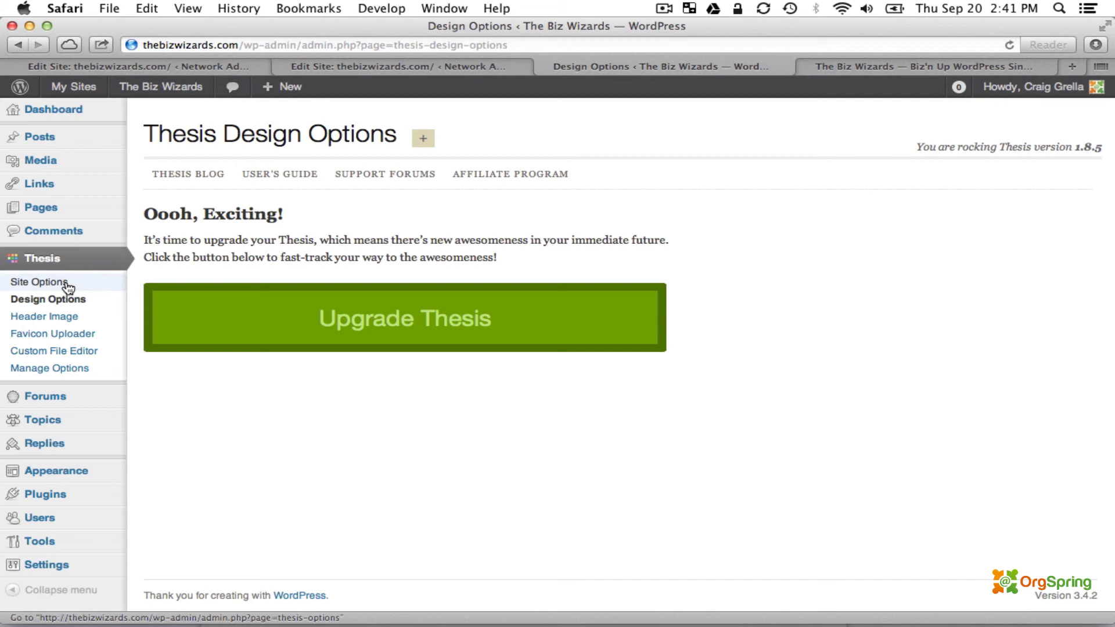
{"action": "left_click", "coordinate": [261, 324]}
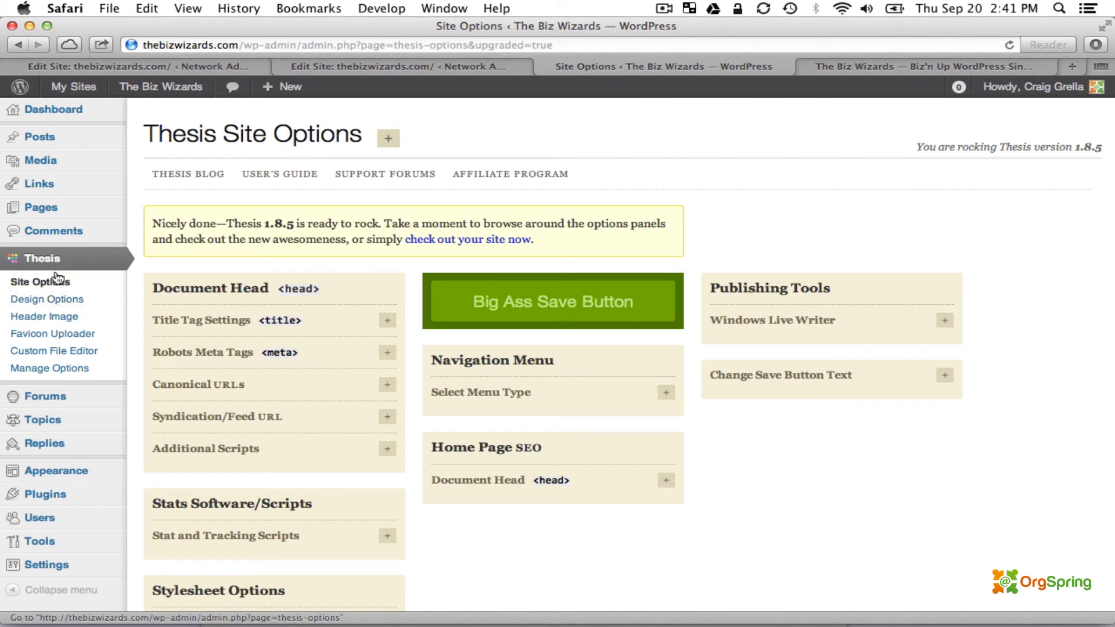
Set the Multimedia Box default to 'Do not show box' in Design Options and save.
{"action": "left_click", "coordinate": [62, 306]}
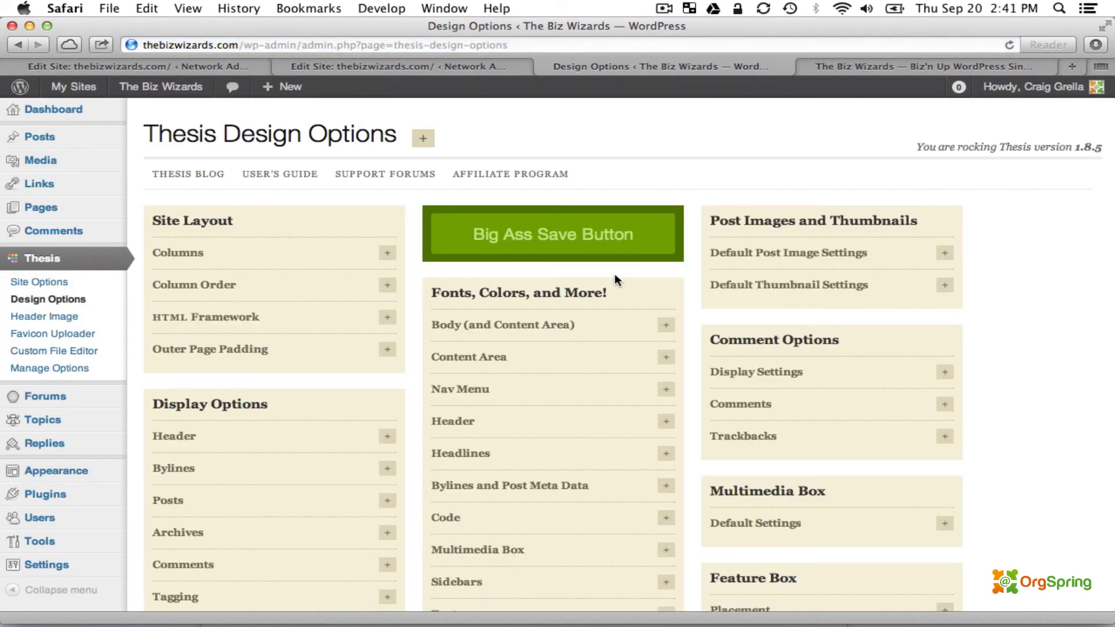
{"action": "scroll", "coordinate": [615, 273], "scroll_direction": "down", "scroll_amount": 5}
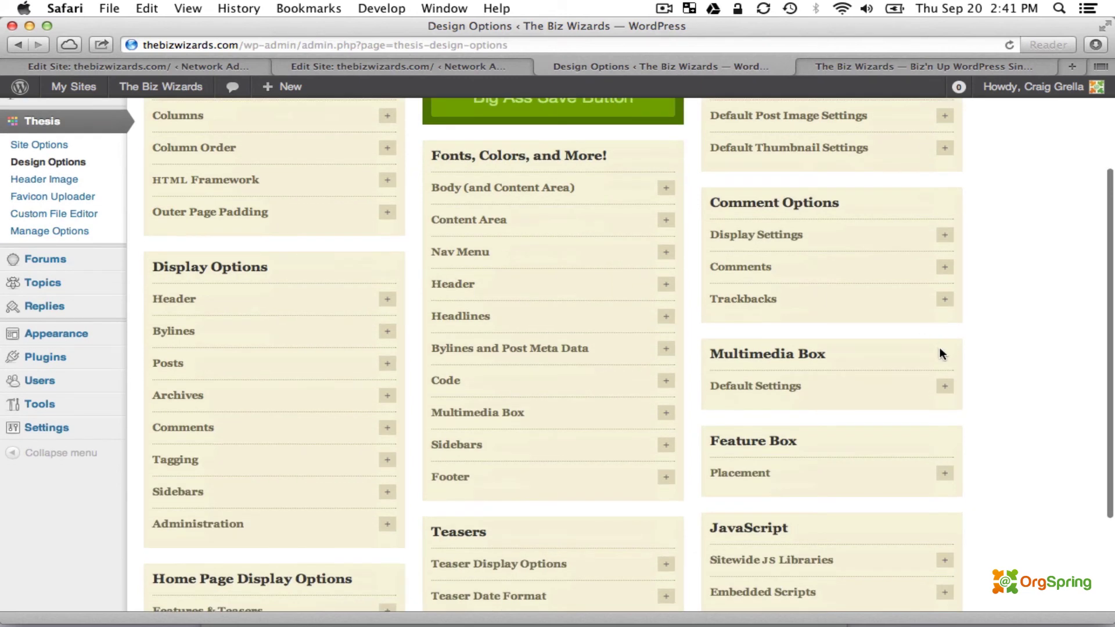
{"action": "left_click", "coordinate": [945, 387]}
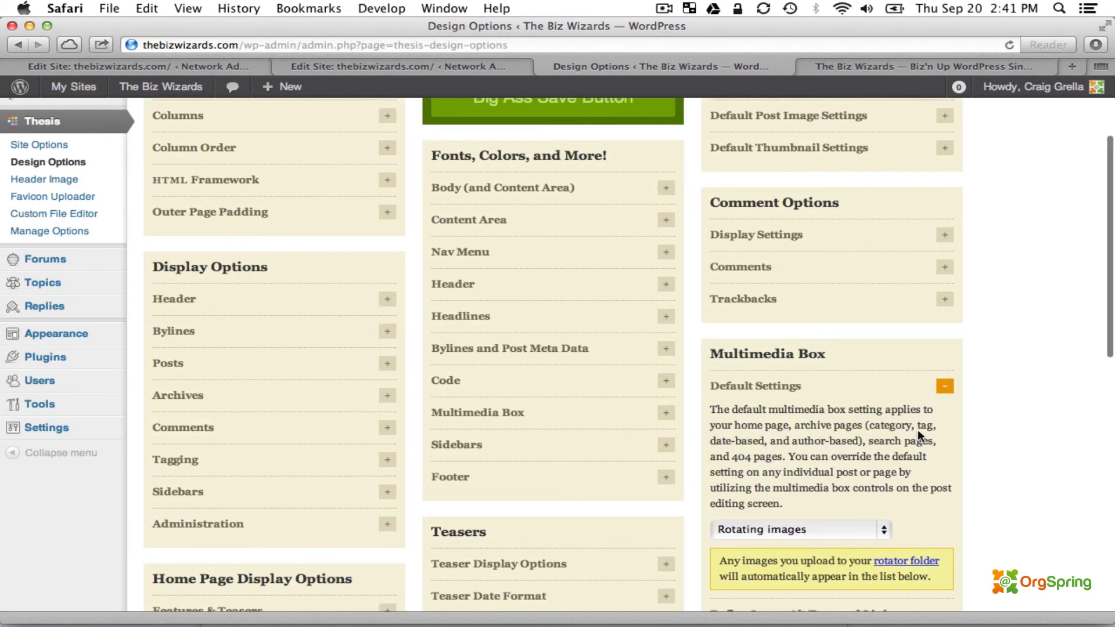
{"action": "scroll", "coordinate": [923, 431], "scroll_direction": "down", "scroll_amount": 4}
{"action": "left_click", "coordinate": [852, 410]}
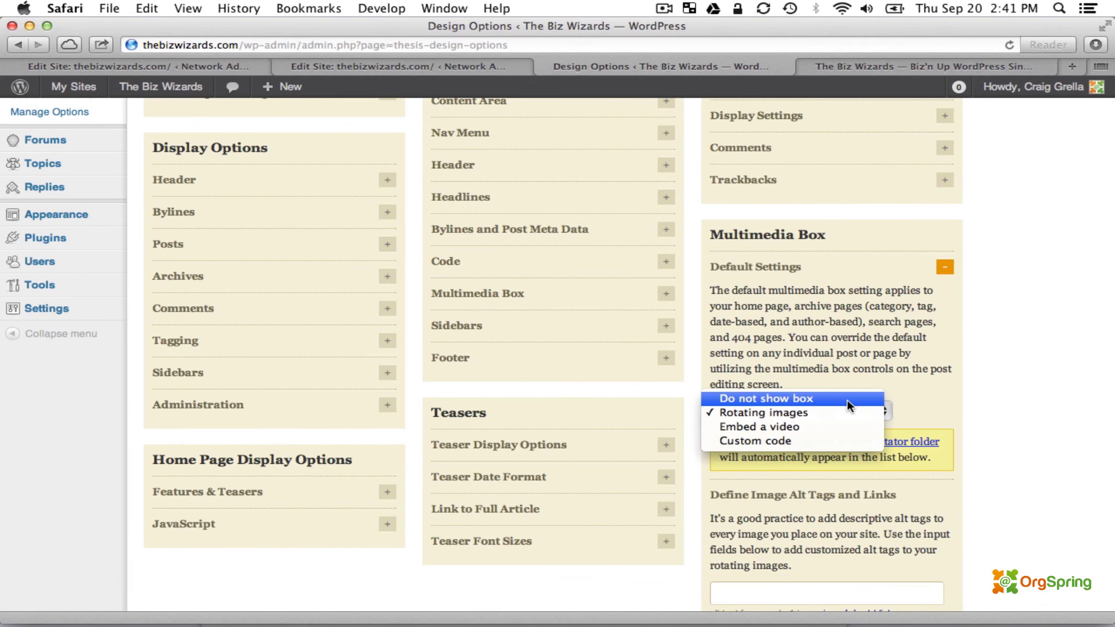
{"action": "left_click", "coordinate": [847, 399]}
{"action": "scroll", "coordinate": [953, 405], "scroll_direction": "up", "scroll_amount": 5}
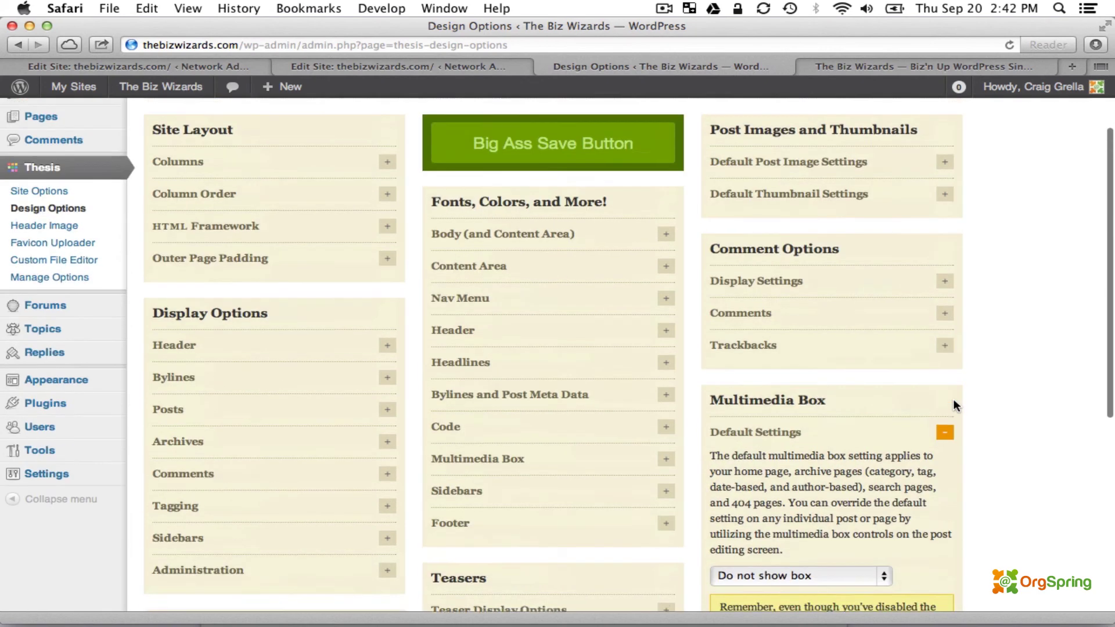
{"action": "left_click", "coordinate": [554, 162]}
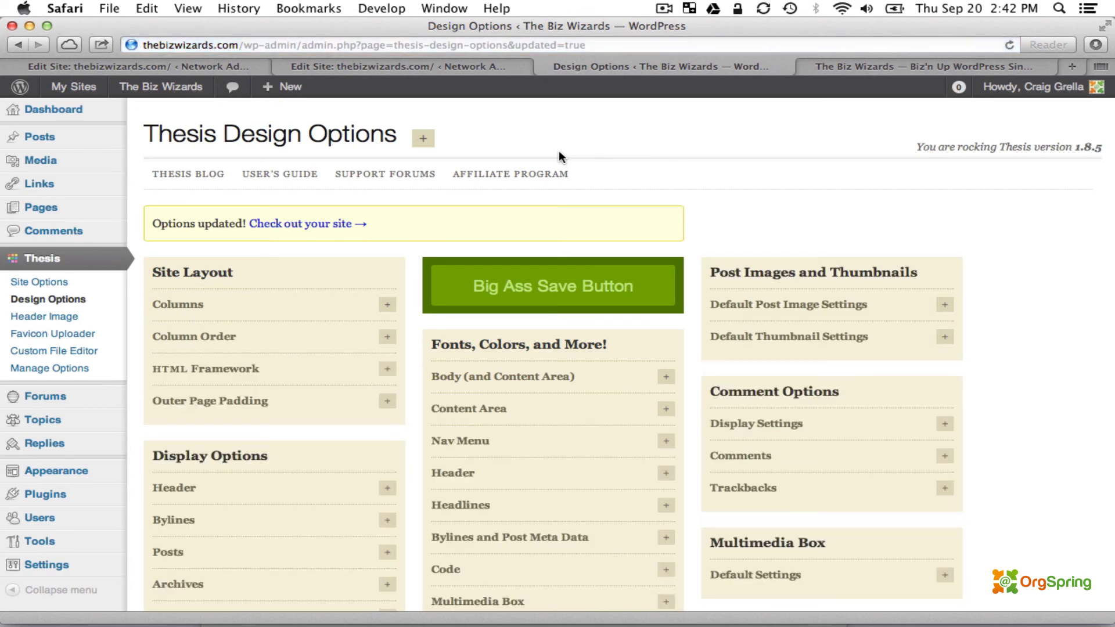
{"action": "left_click", "coordinate": [842, 68]}
Reload the Biz Wizards front page and check the two-sidebar Thesis layout with no multimedia box.
{"action": "mouse_move", "coordinate": [249, 87]}
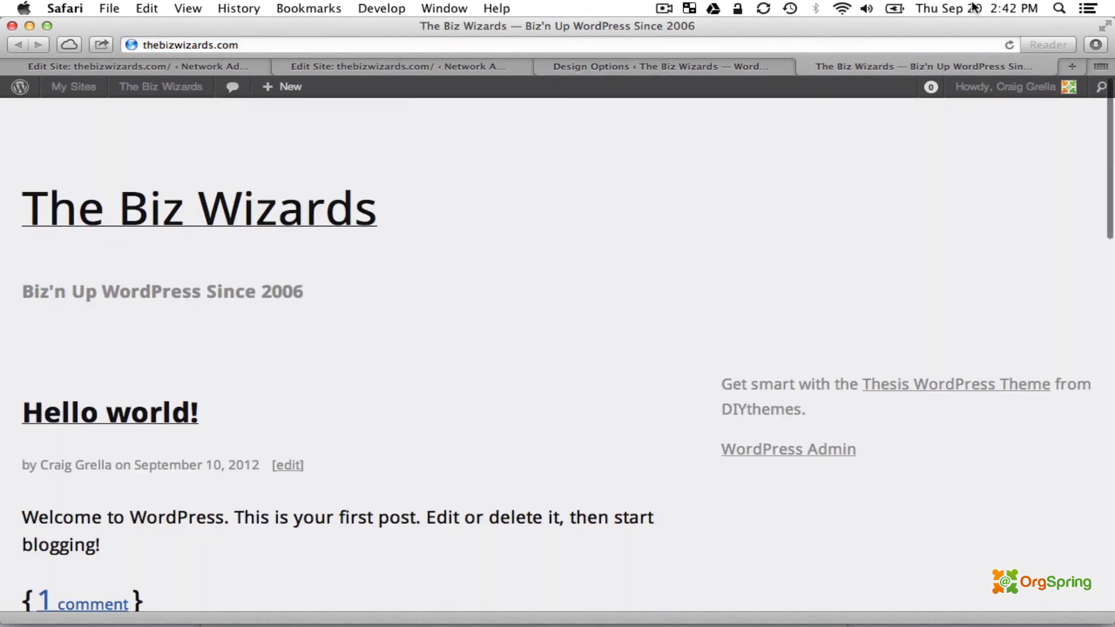
{"action": "left_click", "coordinate": [1010, 44]}
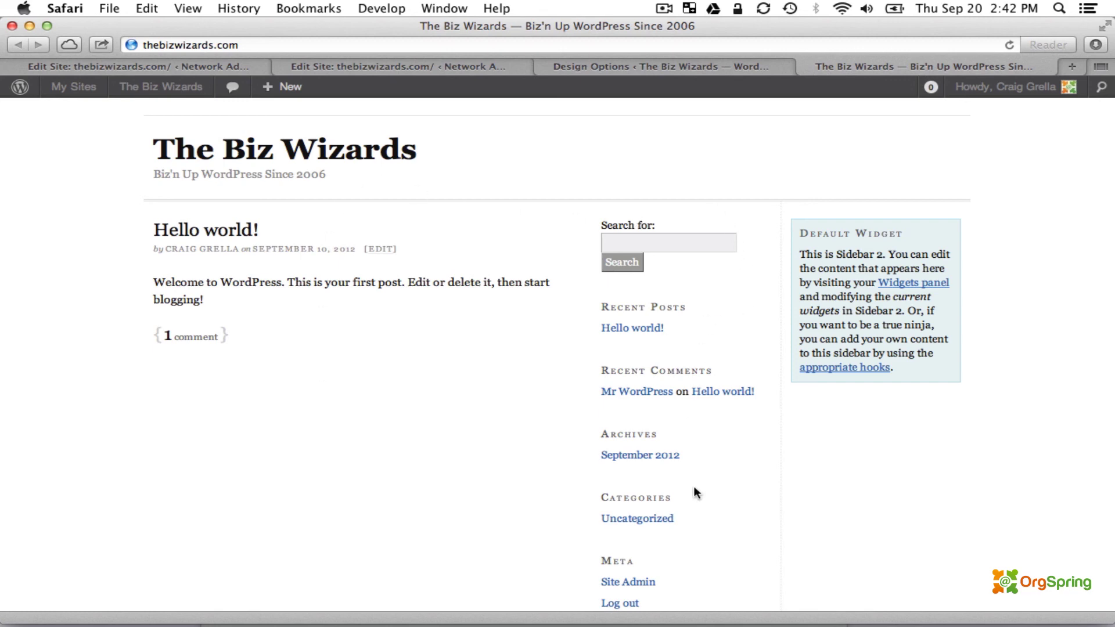
{"action": "scroll", "coordinate": [694, 526], "scroll_direction": "down", "scroll_amount": 3}
{"action": "scroll", "coordinate": [695, 526], "scroll_direction": "up", "scroll_amount": 2}
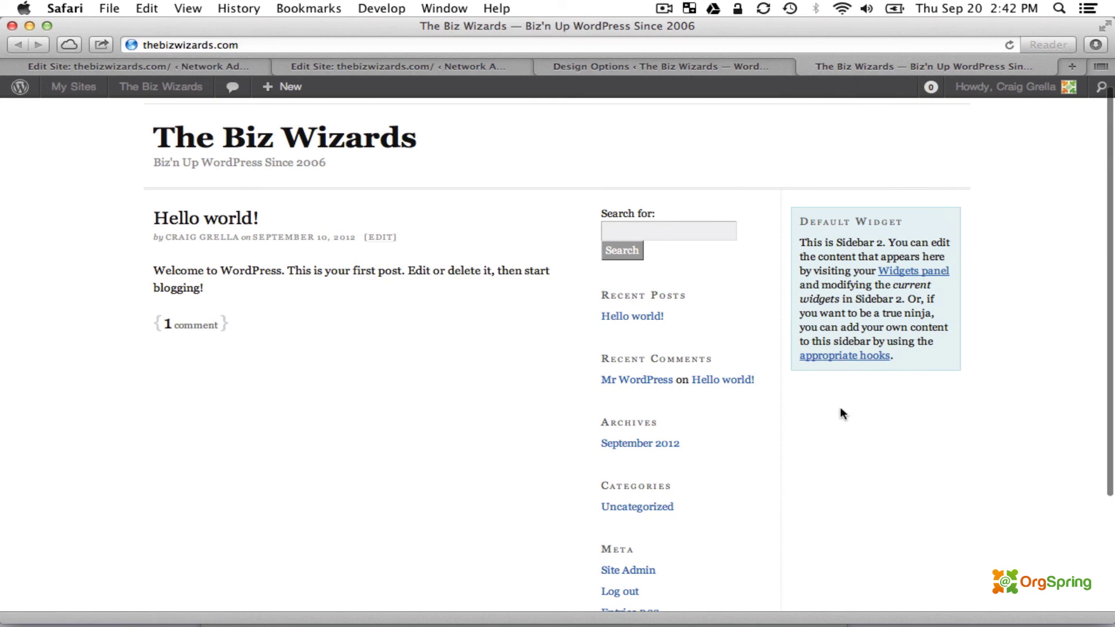
{"action": "scroll", "coordinate": [839, 407], "scroll_direction": "up", "scroll_amount": 2}
{"action": "scroll", "coordinate": [233, 179], "scroll_direction": "up", "scroll_amount": 1}
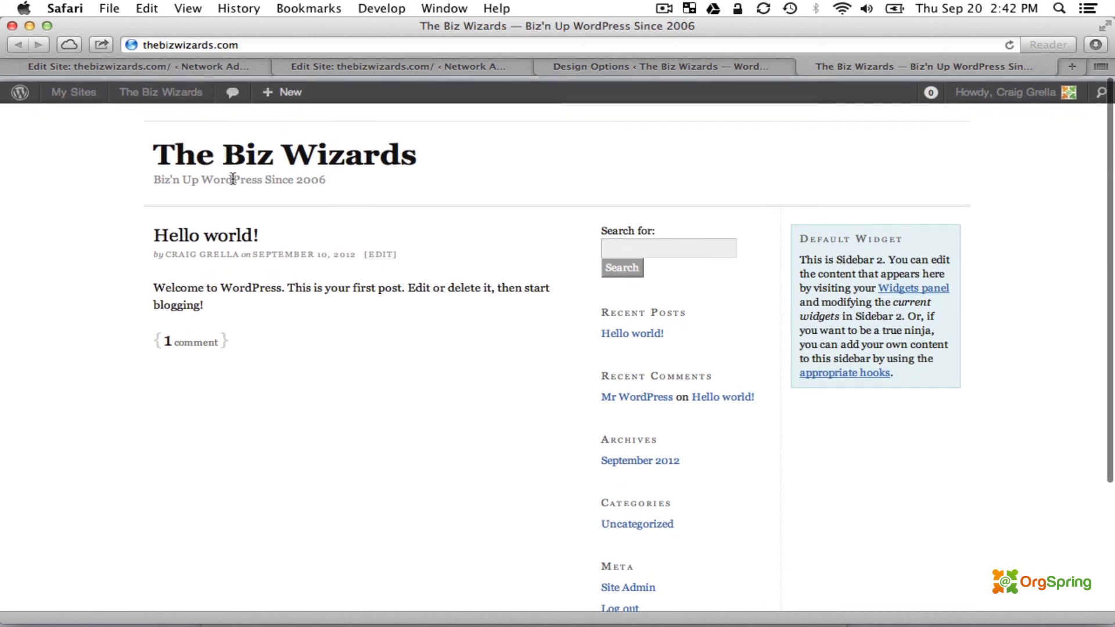